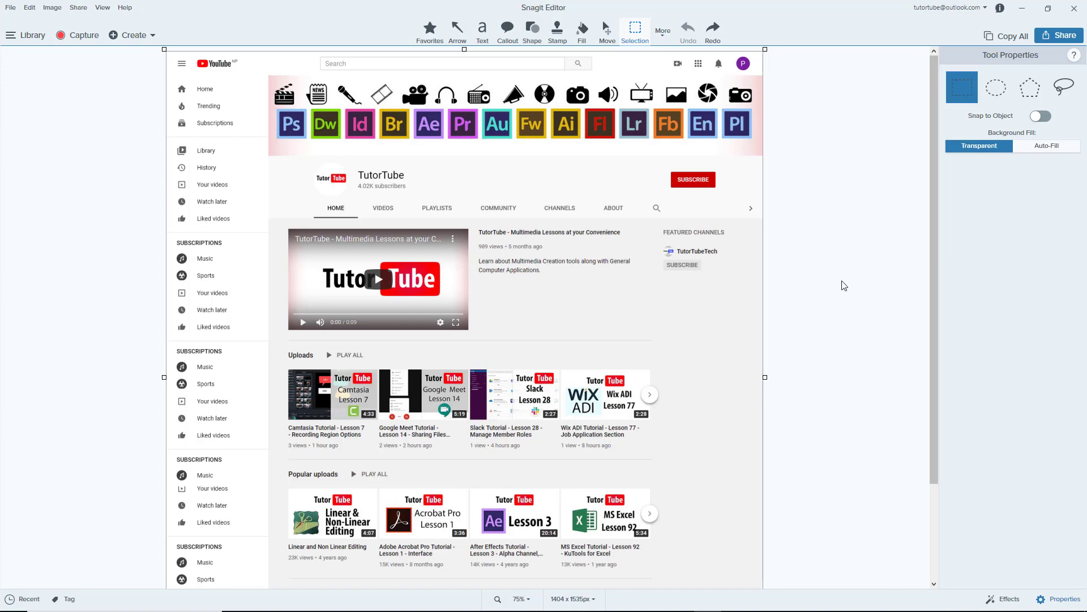
# - Cut out the sidebar-and-banner block, rotate it about 17° clockwise and enlarge it
pyautogui.scroll(-3, 431, 181)
pyautogui.scroll(3, 362, 272)
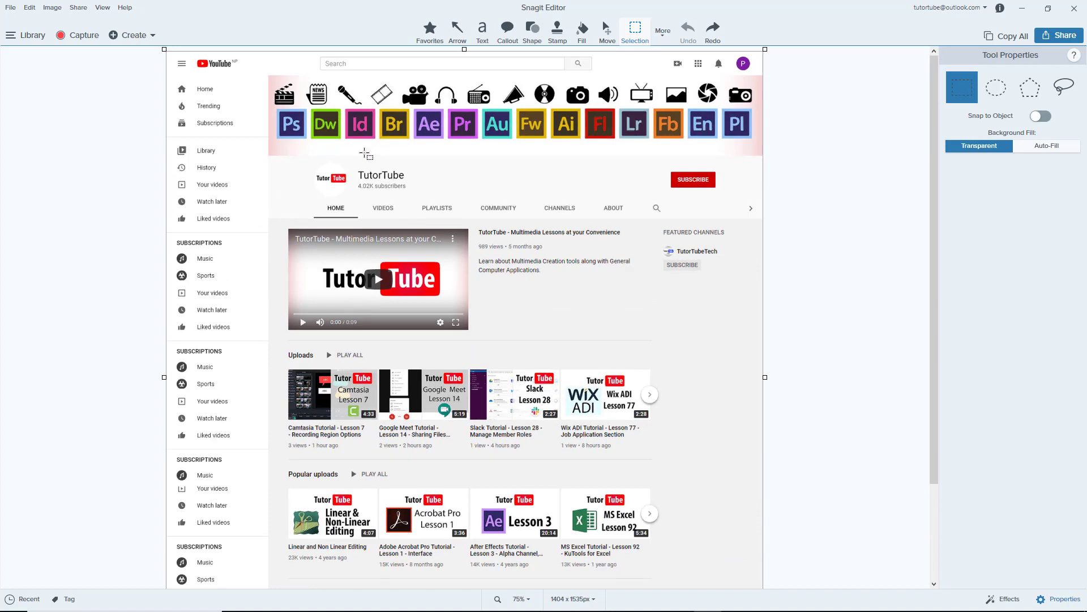
pyautogui.click(663, 34)
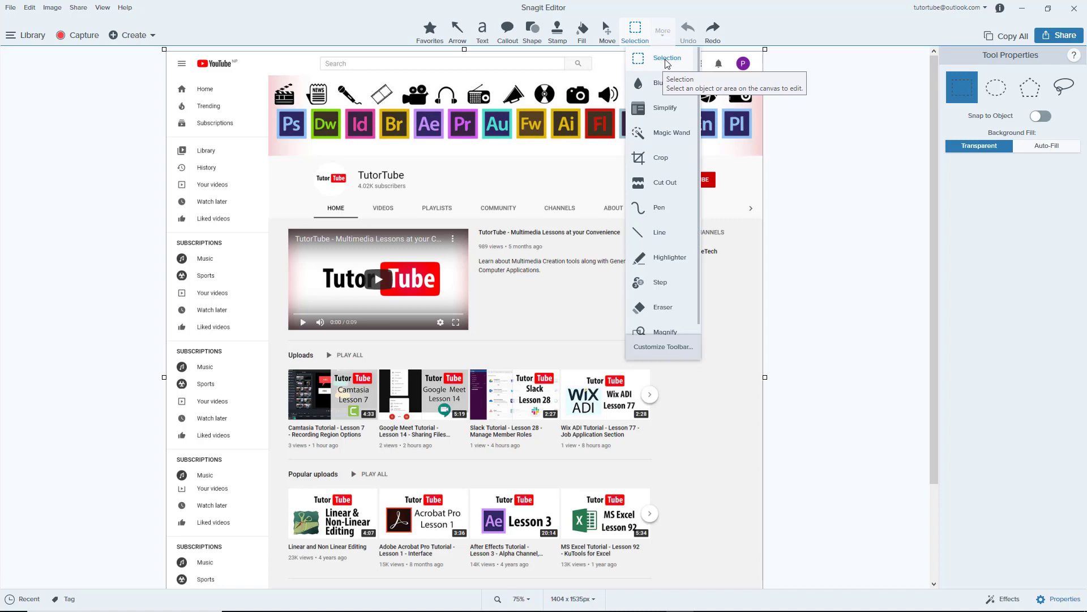
pyautogui.click(667, 60)
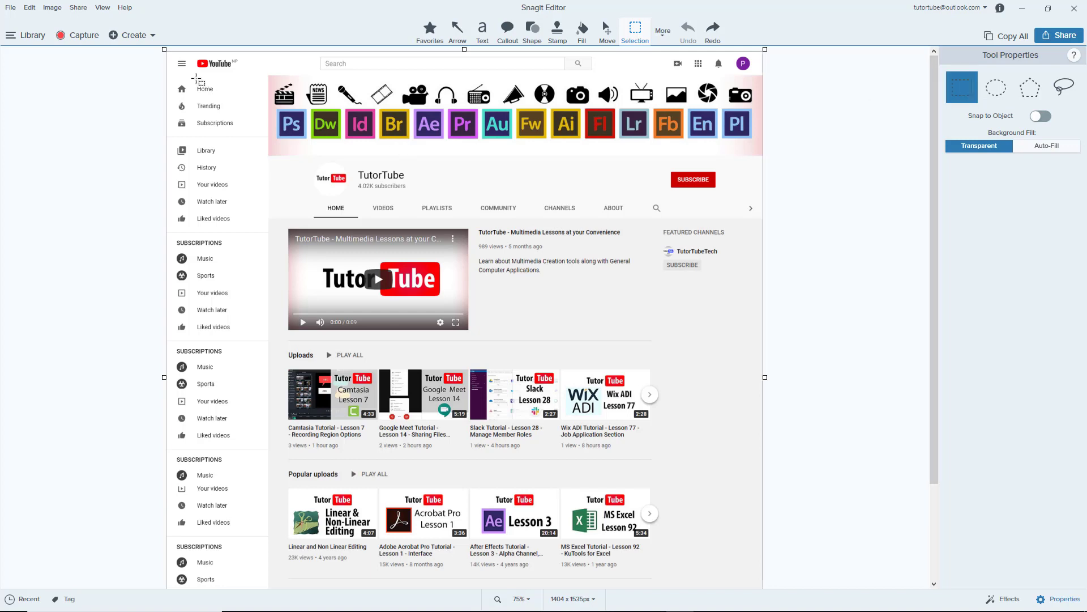
pyautogui.moveTo(193, 73); pyautogui.dragTo(417, 278)
pyautogui.moveTo(310, 99); pyautogui.dragTo(410, 139)
pyautogui.moveTo(403, 99); pyautogui.dragTo(631, 100)
pyautogui.moveTo(553, 129); pyautogui.dragTo(436, 175)
pyautogui.click(641, 268)
# - Erase the channel description area to transparency
pyautogui.scroll(-3, 642, 268)
pyautogui.scroll(5, 642, 268)
pyautogui.scroll(-3, 637, 269)
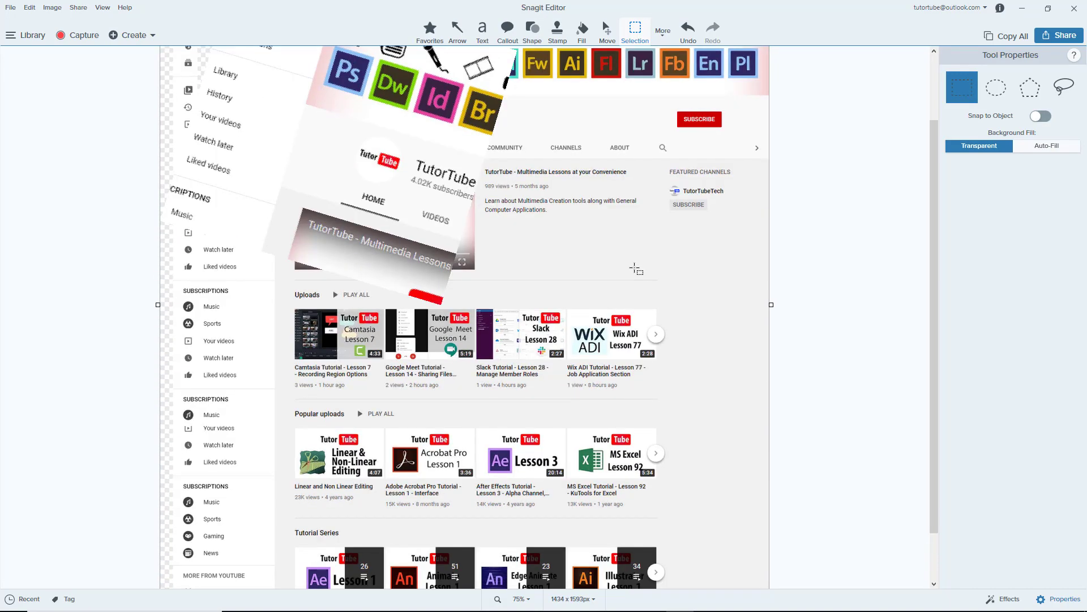
pyautogui.moveTo(524, 138); pyautogui.dragTo(656, 244)
pyautogui.press('Delete')
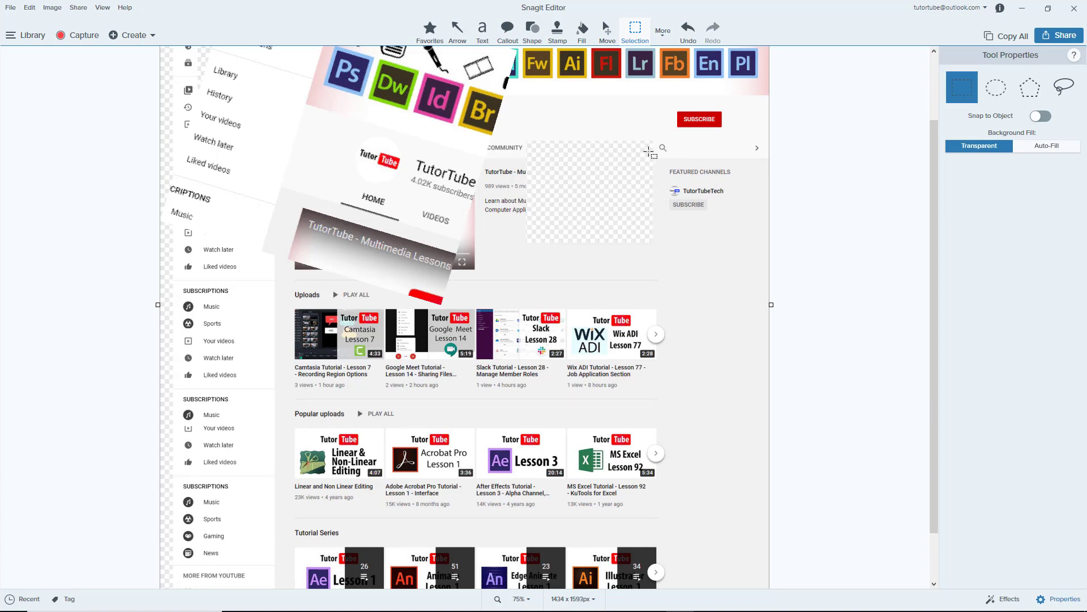
pyautogui.click(995, 88)
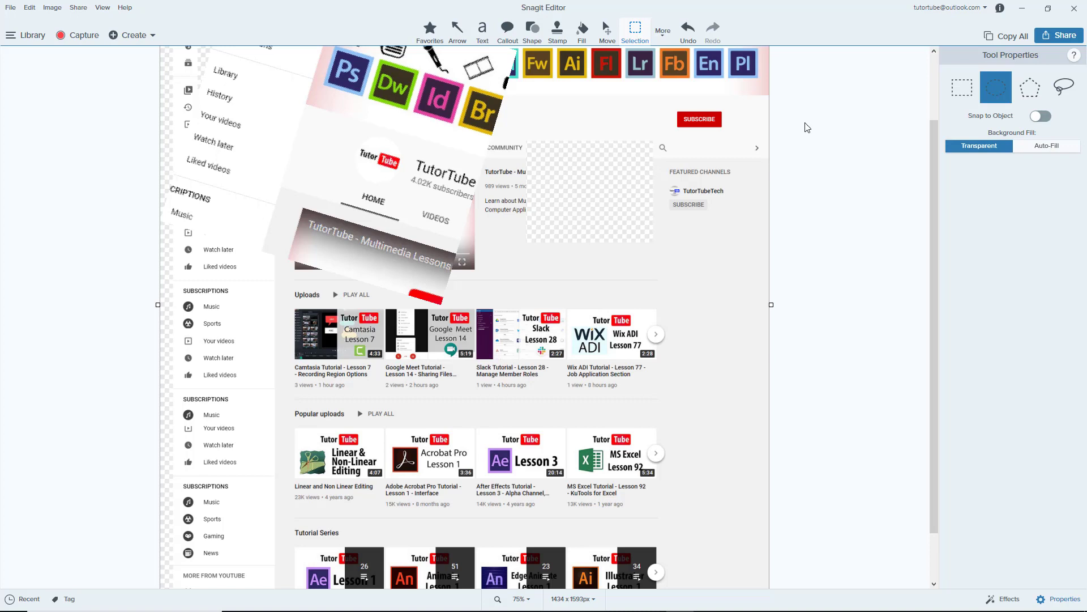
# - Erase a circular area below the SUBSCRIBE button to transparency
pyautogui.moveTo(644, 82); pyautogui.dragTo(757, 143)
pyautogui.moveTo(669, 252); pyautogui.dragTo(726, 329)
pyautogui.press('Delete')
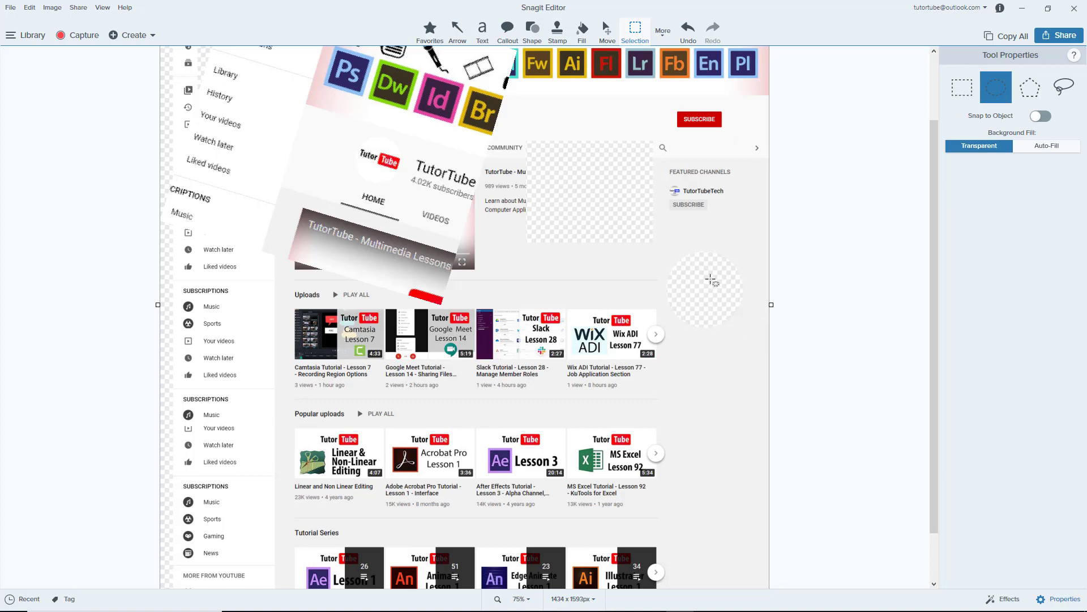
# - Trace a seven-corner polygon over the Slack and Wix thumbnails and erase it
pyautogui.click(1028, 95)
pyautogui.click(548, 266)
pyautogui.click(515, 327)
pyautogui.click(607, 351)
pyautogui.click(561, 315)
pyautogui.click(635, 313)
pyautogui.click(578, 292)
pyautogui.click(630, 272)
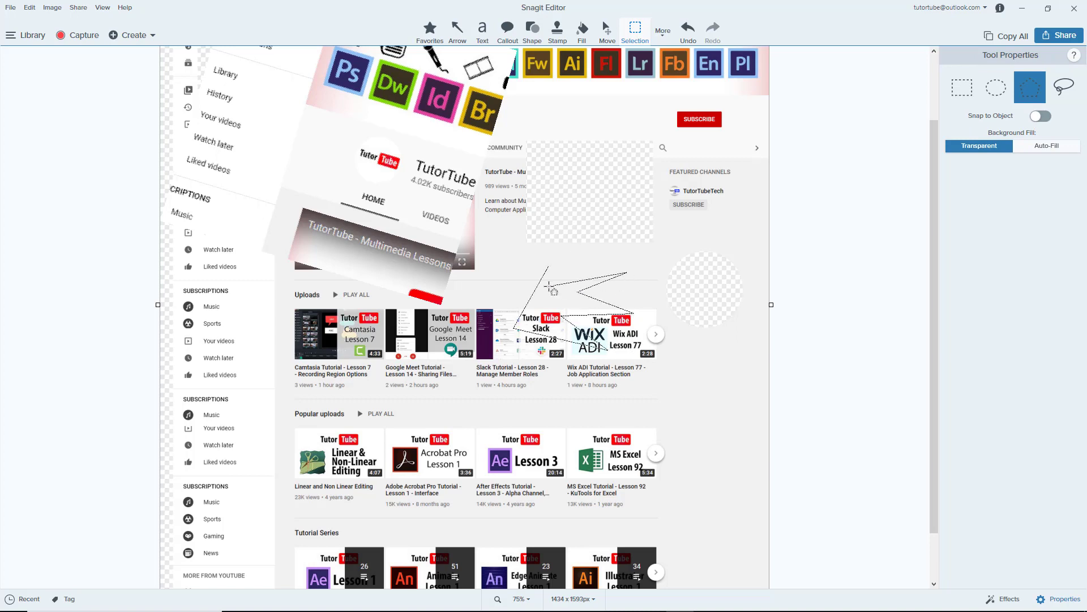
pyautogui.click(548, 267)
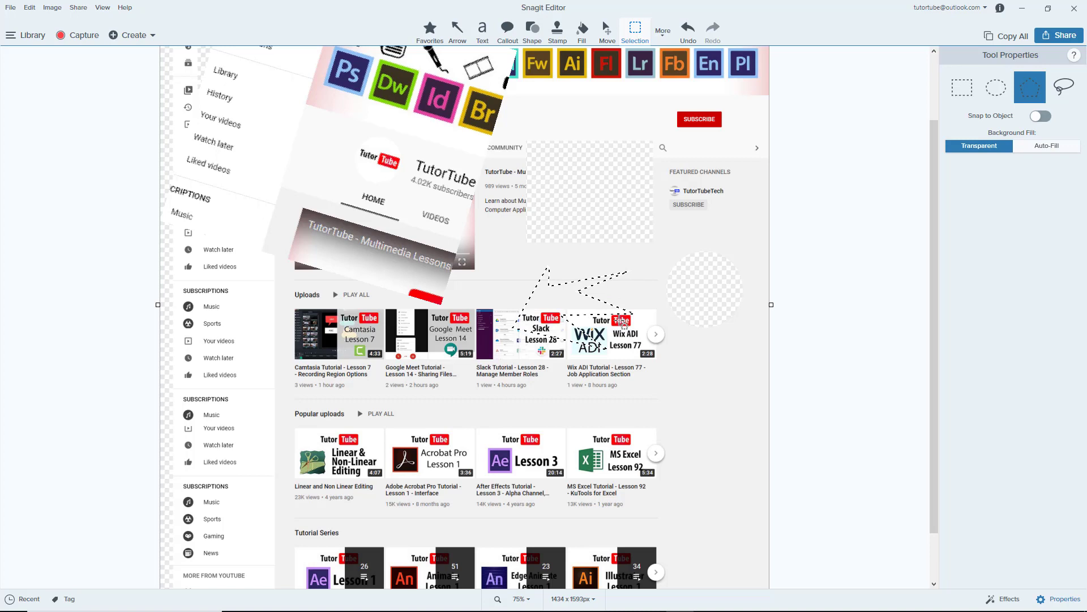
pyautogui.press('Delete')
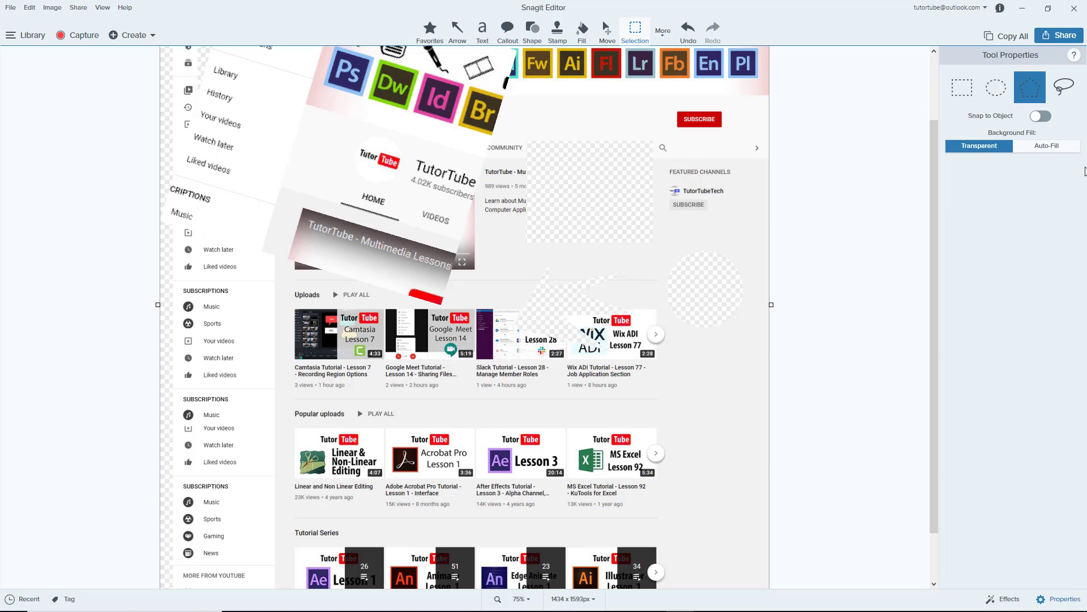
# - Freehand-erase the Camtasia and Google Meet thumbnails, then undo all edits to the capture
pyautogui.click(1061, 88)
pyautogui.moveTo(347, 432)
pyautogui.mouseDown()
pyautogui.moveTo(345, 334)
pyautogui.moveTo(437, 377)
pyautogui.moveTo(411, 466)
pyautogui.moveTo(332, 429)
pyautogui.mouseUp()
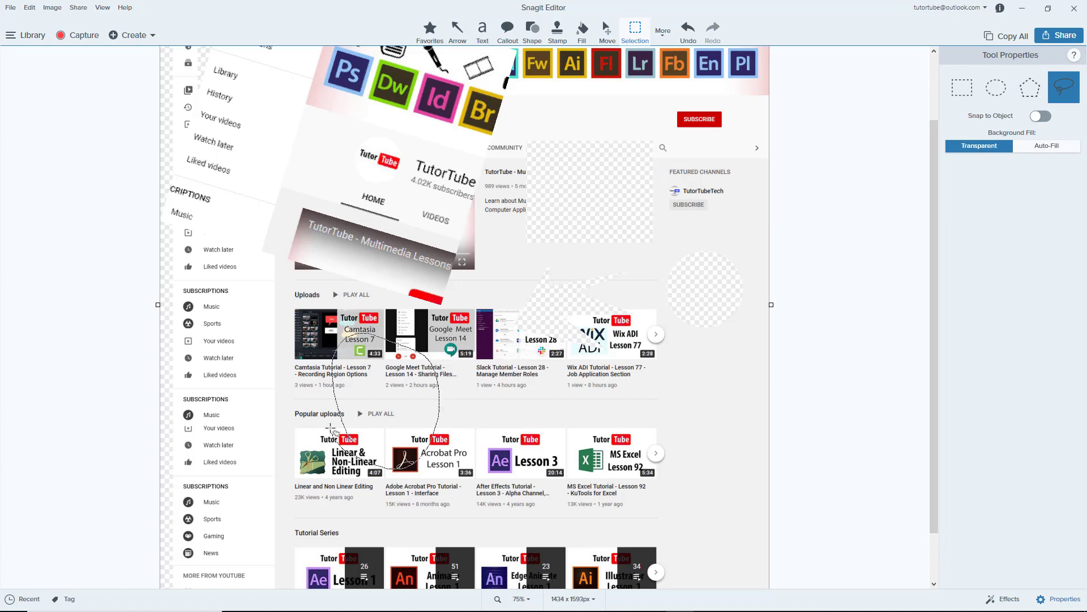
pyautogui.press('Delete')
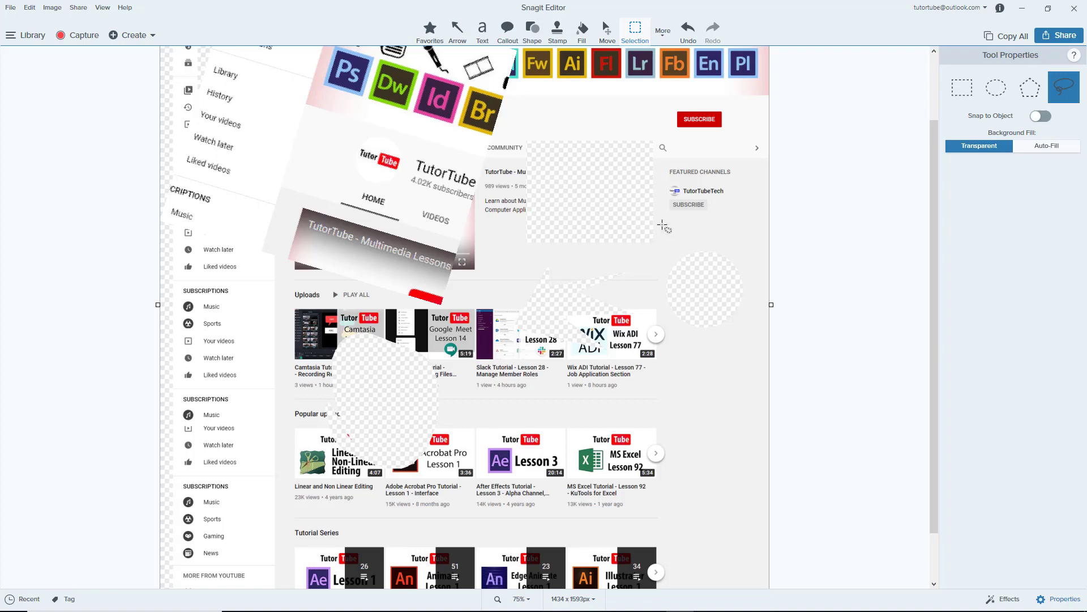
pyautogui.hotkey('ctrl', 'z')
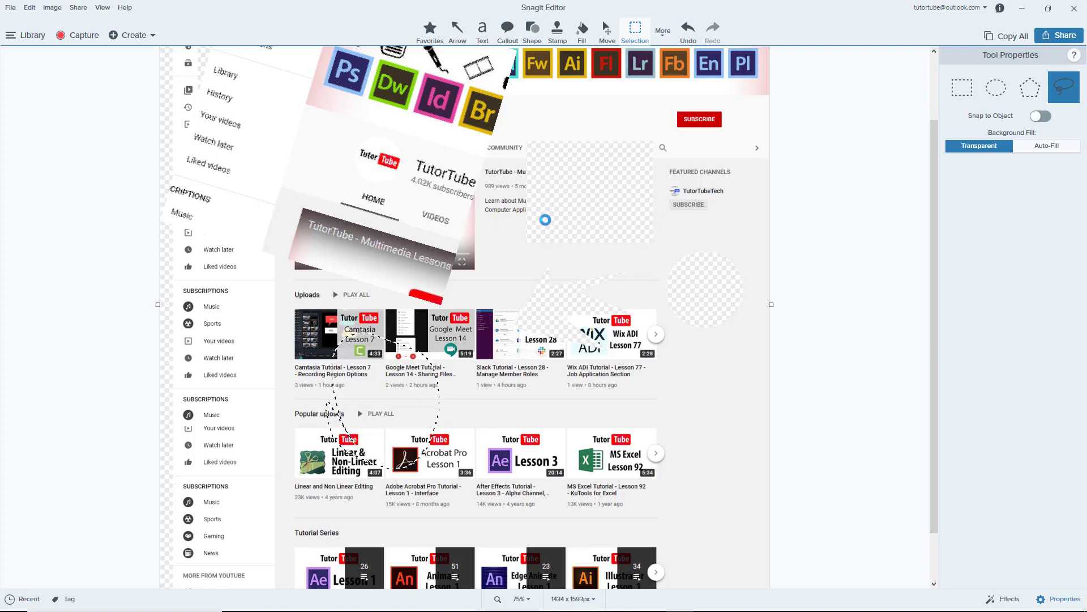
pyautogui.hotkey('ctrl', 'z')
pyautogui.hotkey('ctrl', 'z')
pyautogui.hotkey('ctrl', 'z')
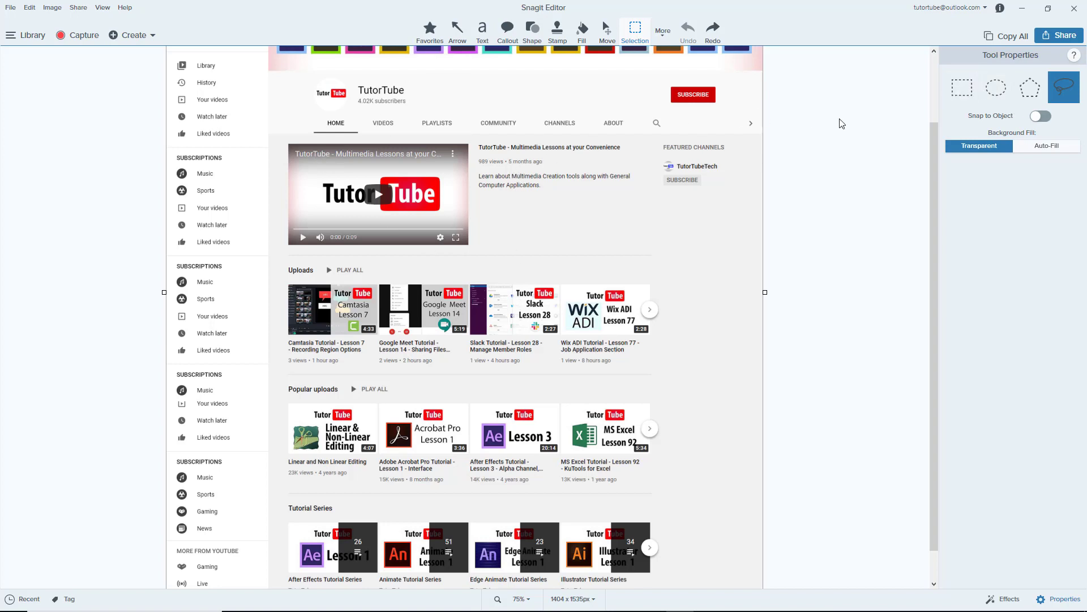
# - Test-delete a lassoed area near the channel description, then undo it
pyautogui.moveTo(550, 209)
pyautogui.mouseDown()
pyautogui.moveTo(620, 131)
pyautogui.moveTo(552, 204)
pyautogui.mouseUp()
pyautogui.press('Delete')
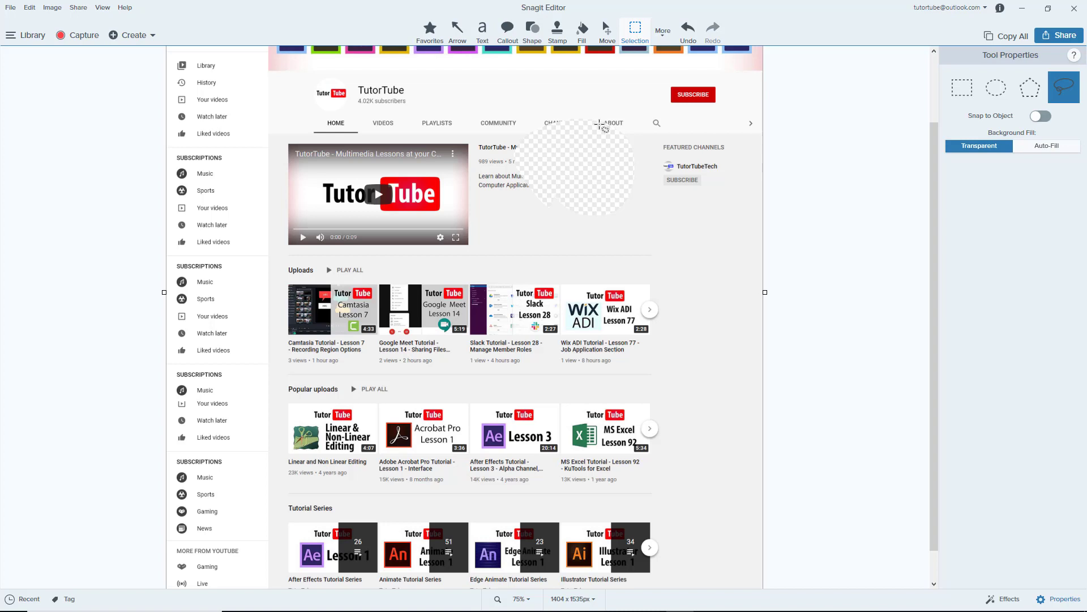
pyautogui.hotkey('ctrl', 'z')
# - Set Background Fill to Auto-Fill and delete the Featured Channels block
pyautogui.click(1046, 146)
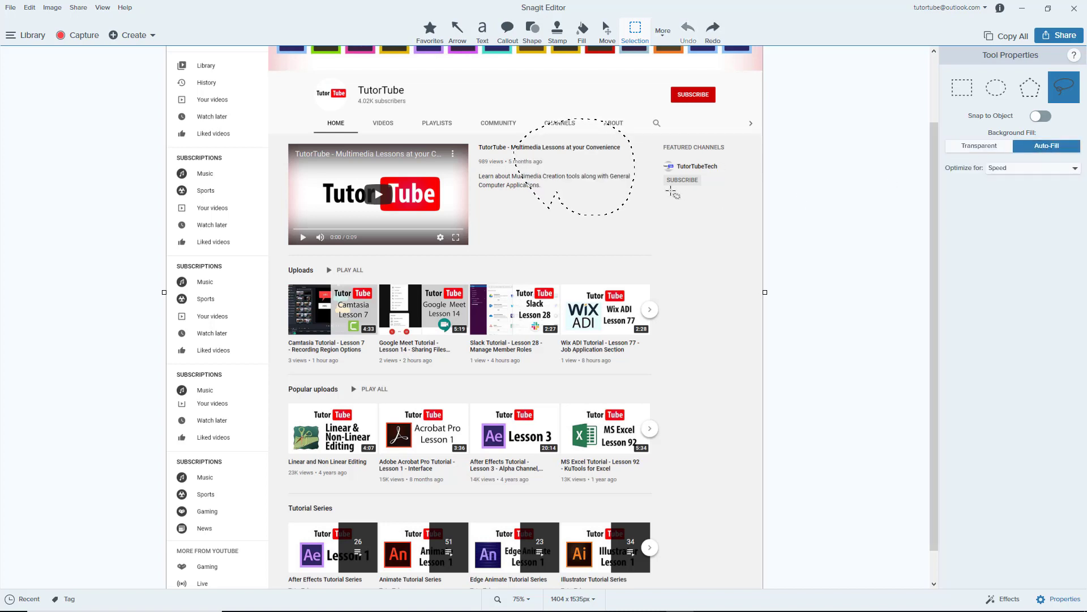
pyautogui.moveTo(656, 141)
pyautogui.mouseDown()
pyautogui.moveTo(736, 176)
pyautogui.moveTo(699, 225)
pyautogui.moveTo(642, 175)
pyautogui.moveTo(683, 130)
pyautogui.moveTo(737, 143)
pyautogui.moveTo(705, 222)
pyautogui.moveTo(646, 175)
pyautogui.moveTo(656, 147)
pyautogui.mouseUp()
pyautogui.press('Delete')
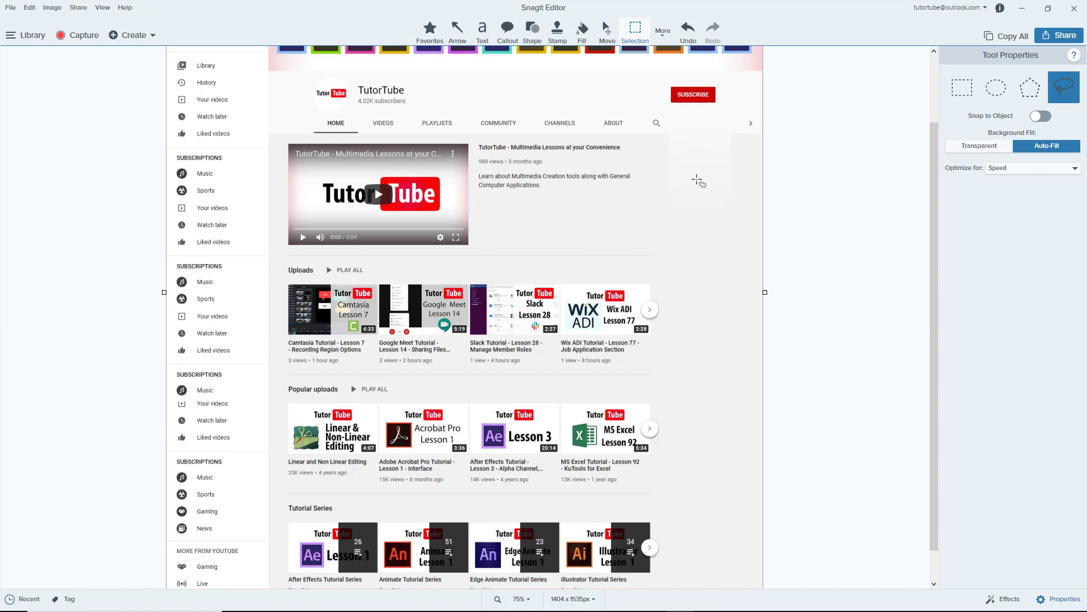
# - Set auto-fill to Photo Quality (Experimental) and restore the Featured Channels block
pyautogui.click(997, 170)
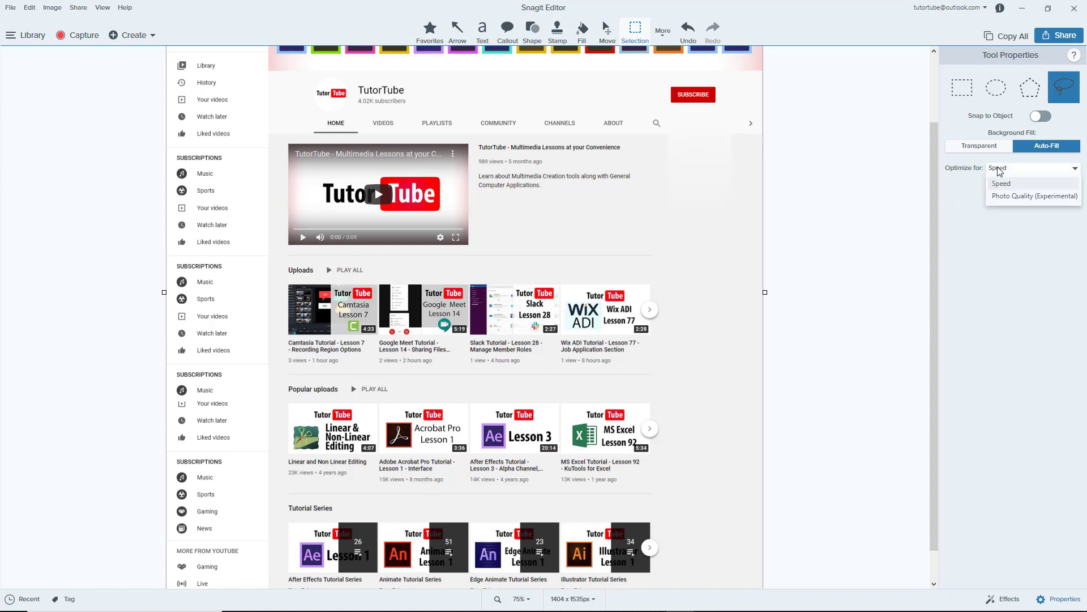
pyautogui.click(1007, 197)
pyautogui.hotkey('ctrl', 'z')
pyautogui.moveTo(660, 146)
pyautogui.mouseDown()
pyautogui.moveTo(725, 138)
pyautogui.moveTo(747, 176)
pyautogui.moveTo(687, 195)
pyautogui.moveTo(649, 172)
pyautogui.moveTo(657, 149)
pyautogui.mouseUp()
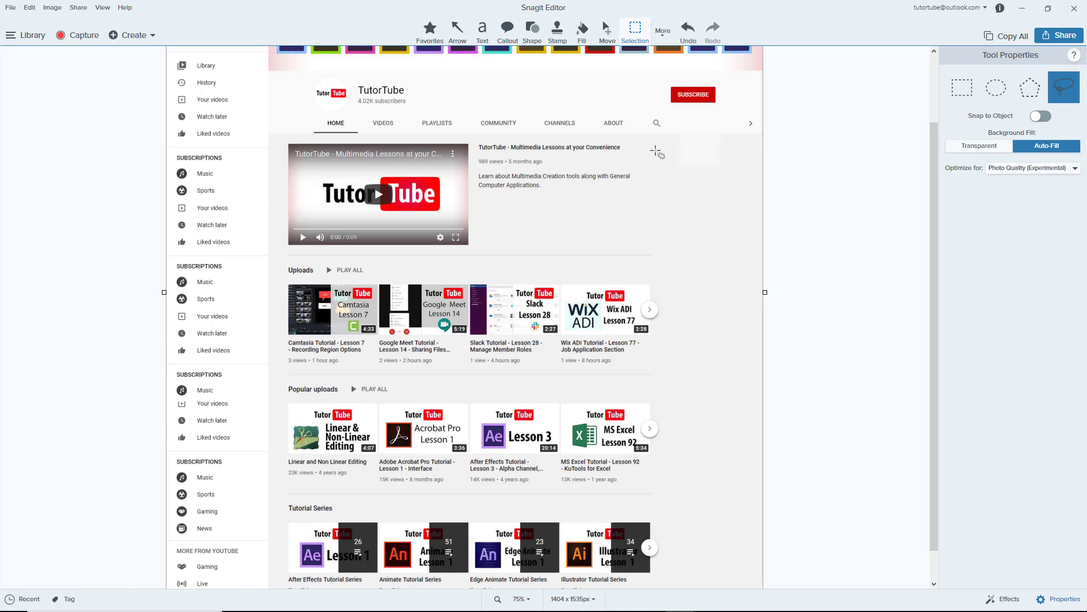
# - Test-remove the TutorTube logo in the video with auto-fill, then undo it
pyautogui.moveTo(323, 178)
pyautogui.mouseDown()
pyautogui.moveTo(393, 165)
pyautogui.moveTo(438, 174)
pyautogui.moveTo(450, 209)
pyautogui.moveTo(428, 226)
pyautogui.moveTo(374, 224)
pyautogui.moveTo(328, 209)
pyautogui.moveTo(325, 180)
pyautogui.mouseUp()
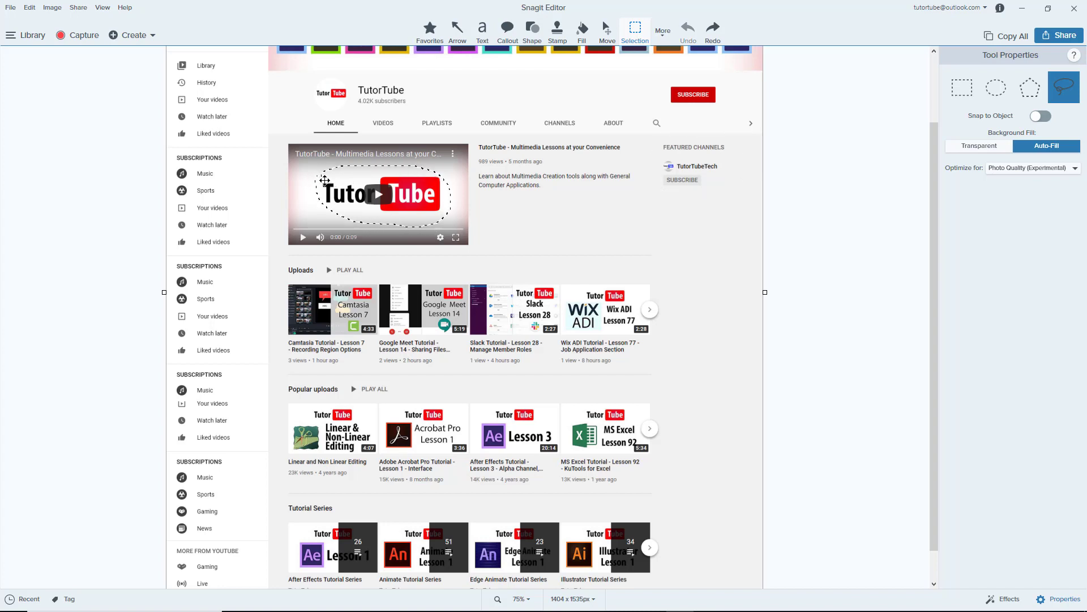
pyautogui.press('Delete')
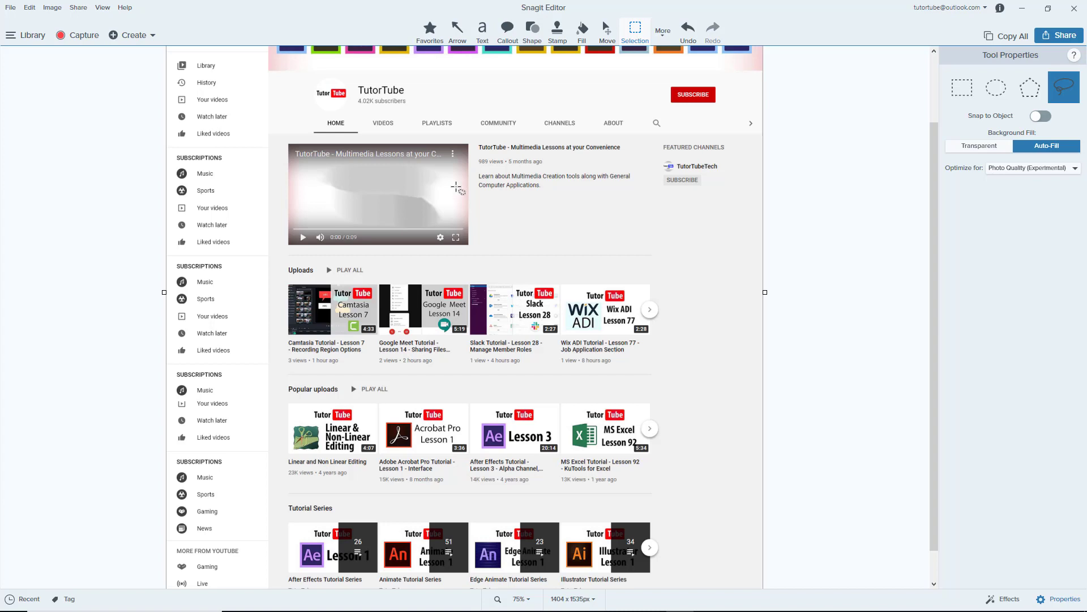
pyautogui.hotkey('ctrl', 'z')
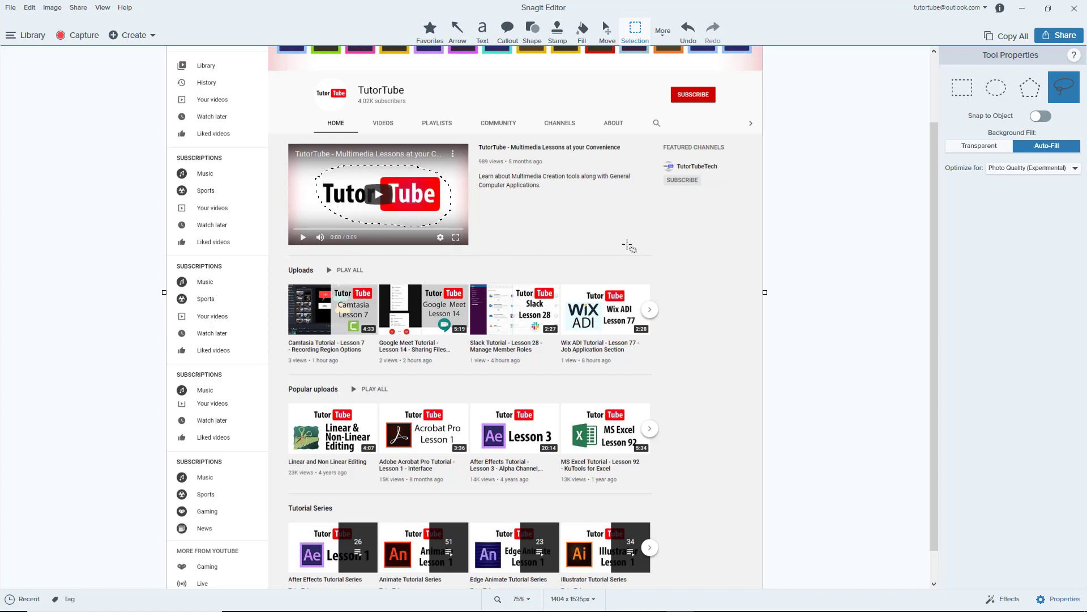
# - Test-remove the channel logo and name, undo it, and set Background Fill back to Transparent
pyautogui.moveTo(311, 101)
pyautogui.mouseDown()
pyautogui.moveTo(348, 68)
pyautogui.moveTo(411, 76)
pyautogui.moveTo(424, 102)
pyautogui.moveTo(349, 115)
pyautogui.moveTo(311, 103)
pyautogui.mouseUp()
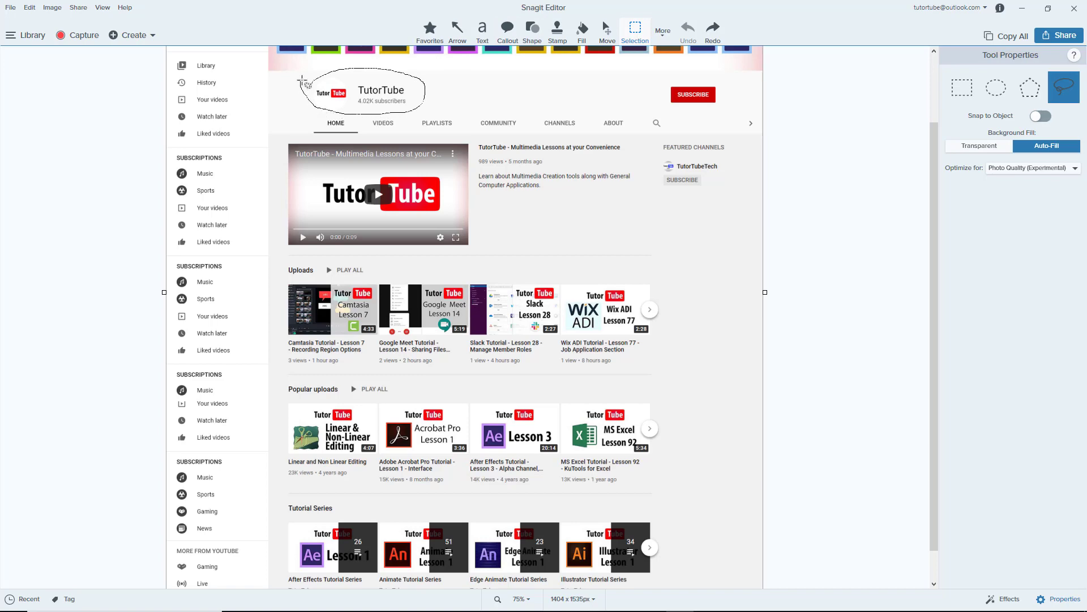
pyautogui.press('Delete')
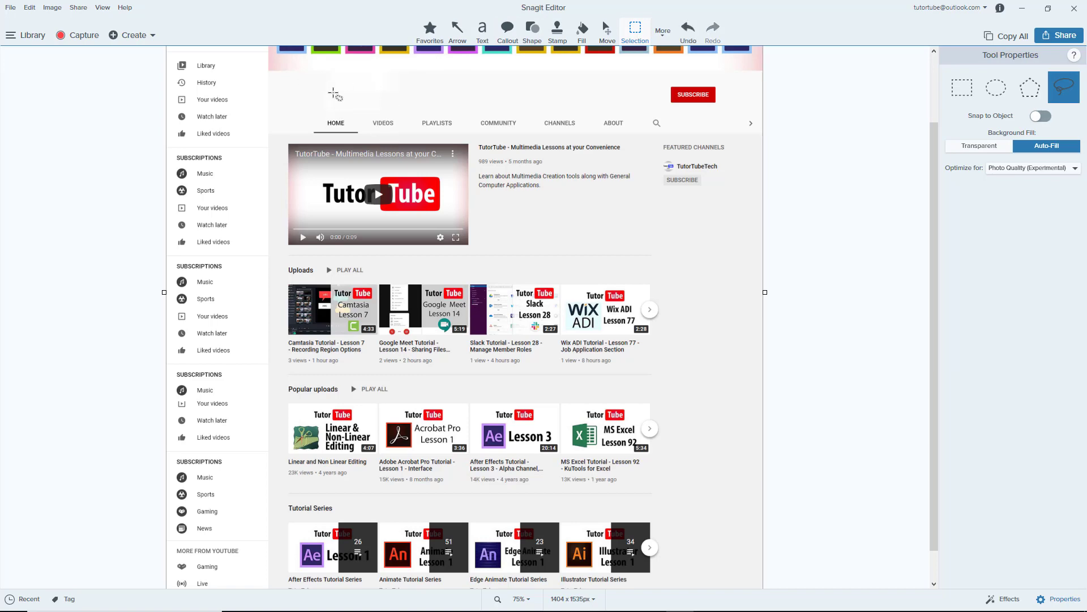
pyautogui.scroll(3, 358, 119)
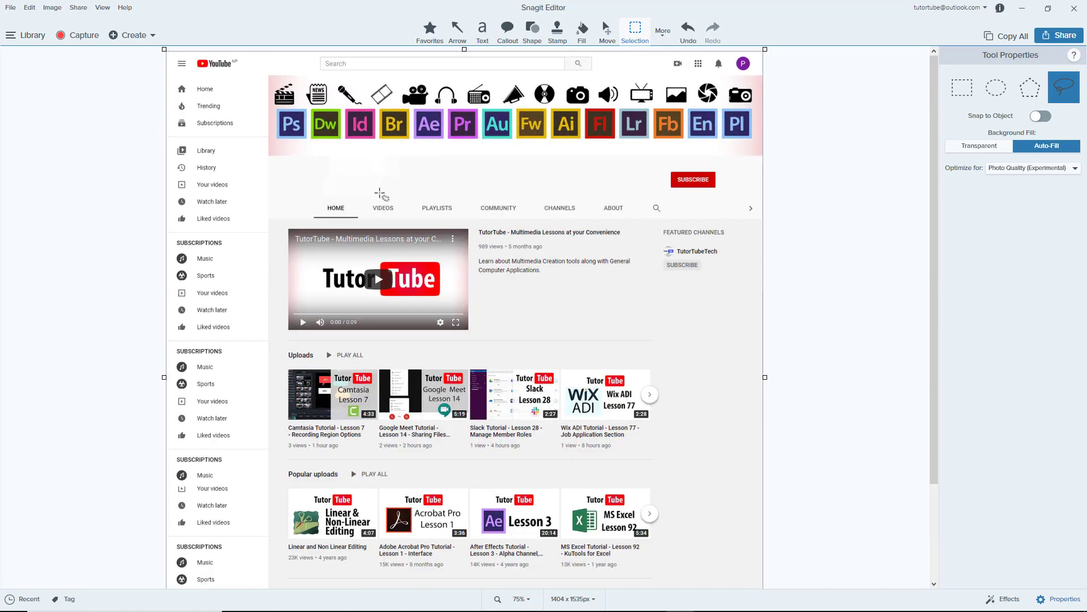
pyautogui.hotkey('ctrl', 'z')
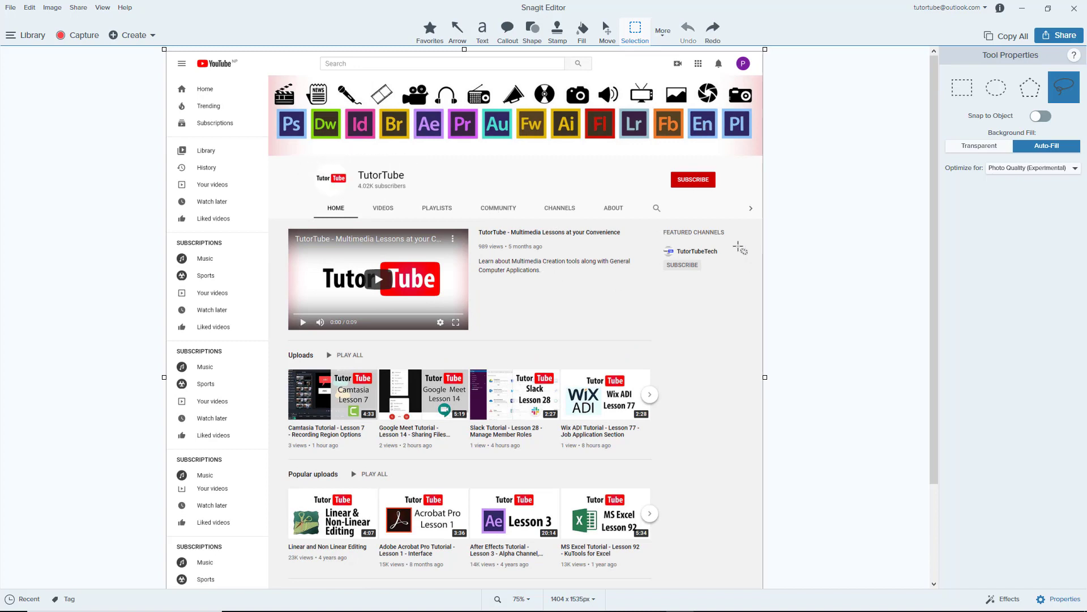
pyautogui.click(992, 147)
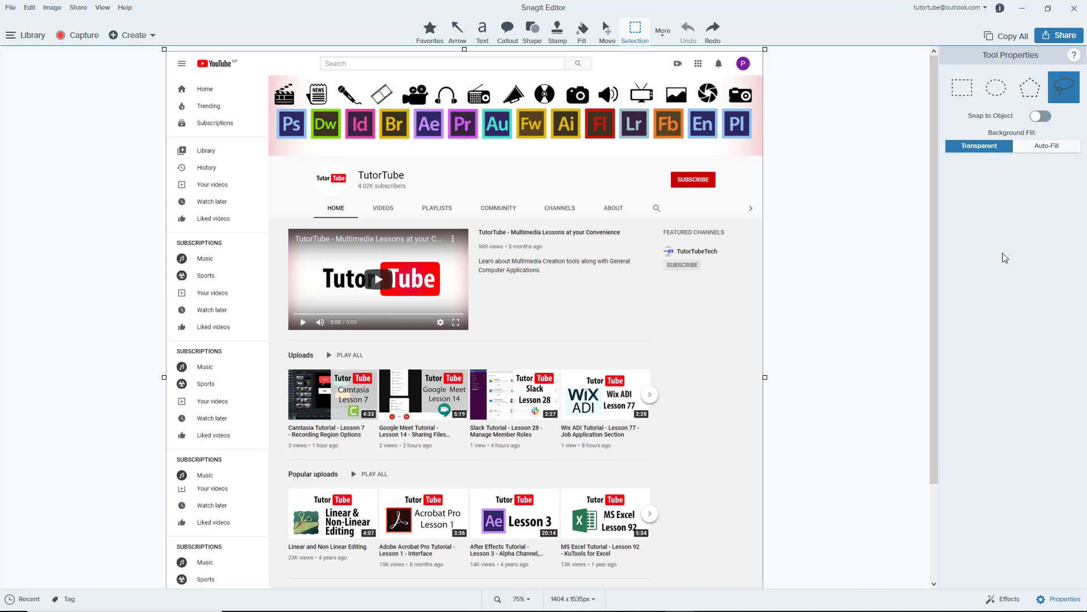
# - Enable Snap to Object for rectangle selections, trial-move the header and undo, then set Select to 100
pyautogui.click(1034, 120)
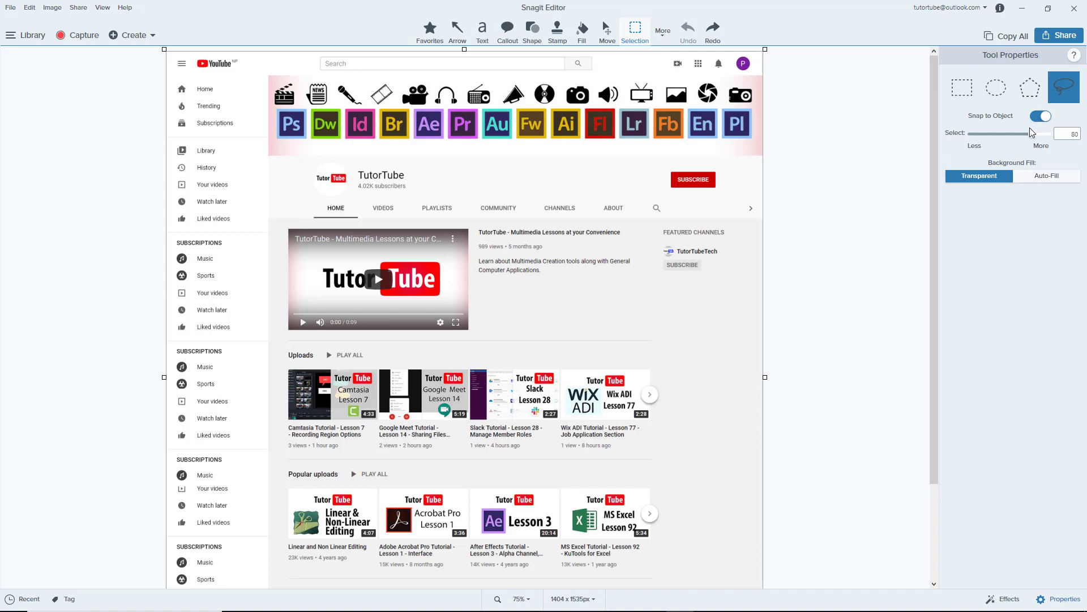
pyautogui.click(964, 89)
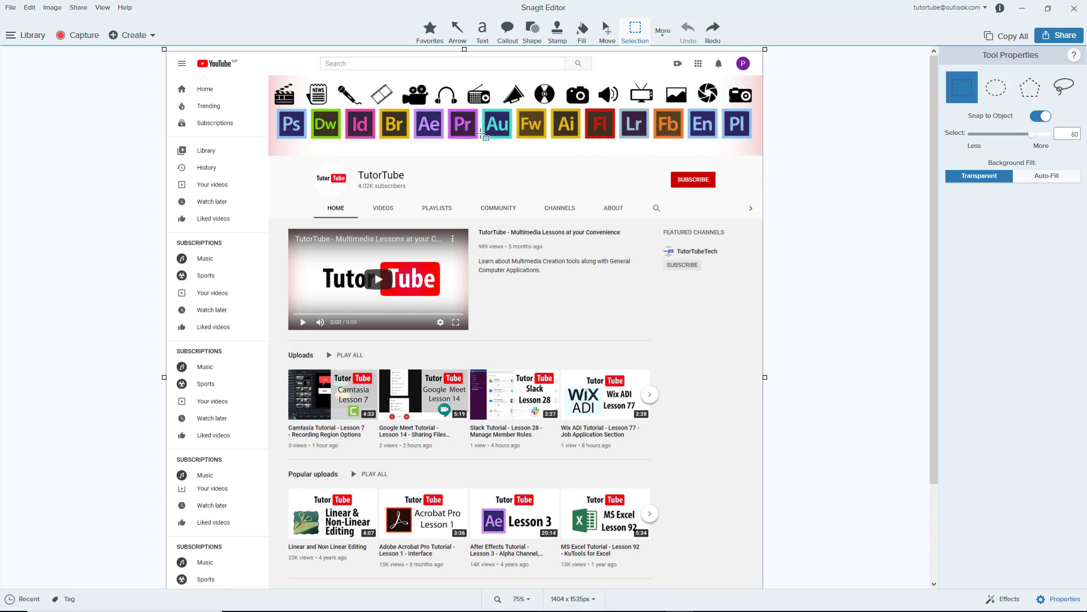
pyautogui.moveTo(291, 157); pyautogui.dragTo(745, 201)
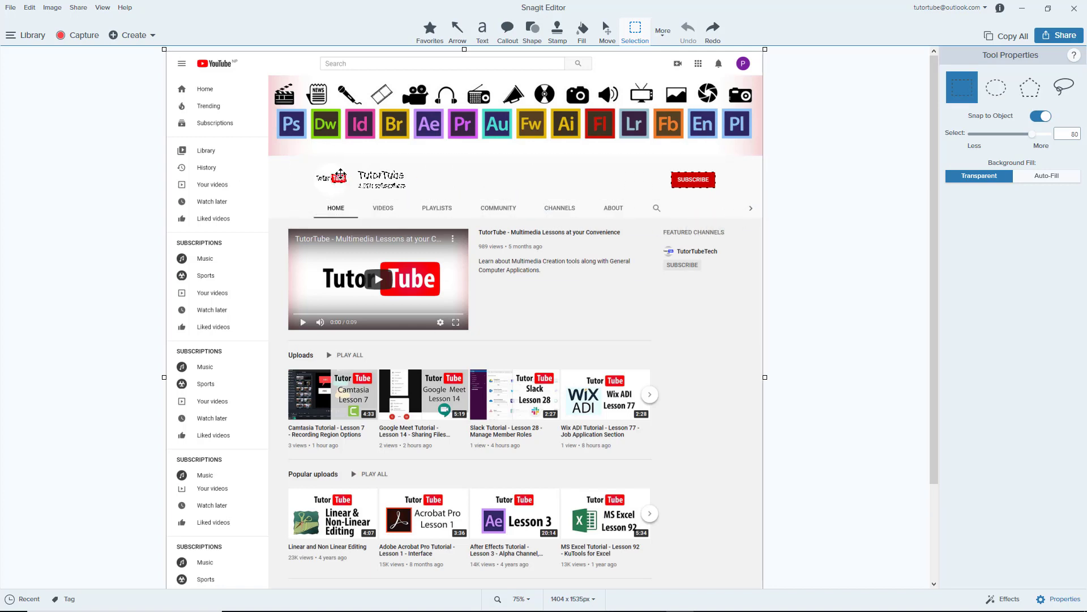
pyautogui.moveTo(339, 177)
pyautogui.mouseDown()
pyautogui.moveTo(328, 196)
pyautogui.moveTo(345, 181)
pyautogui.mouseUp()
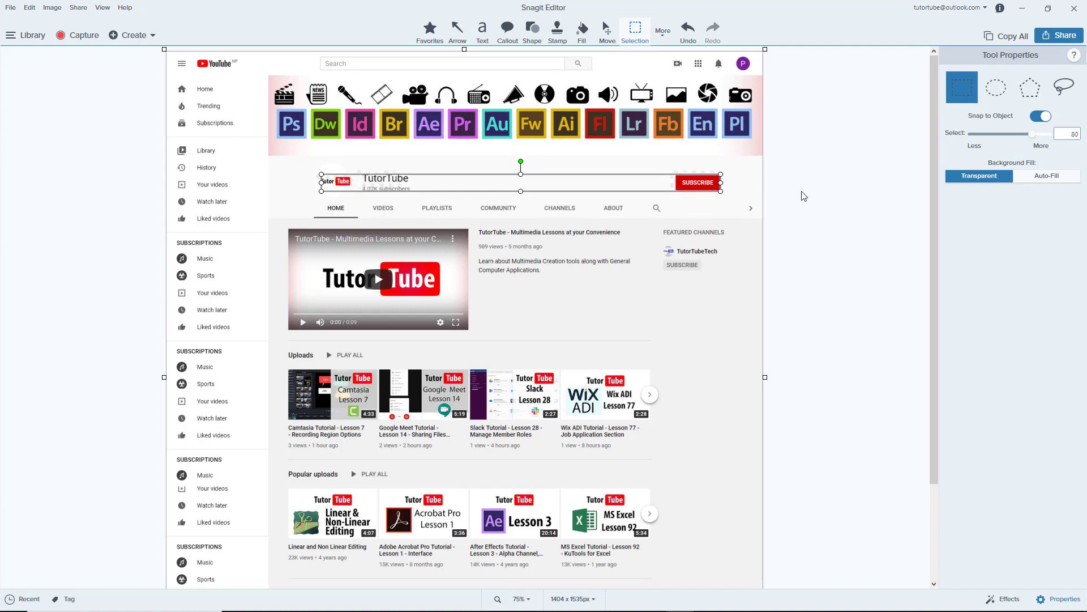
pyautogui.hotkey('ctrl', 'z')
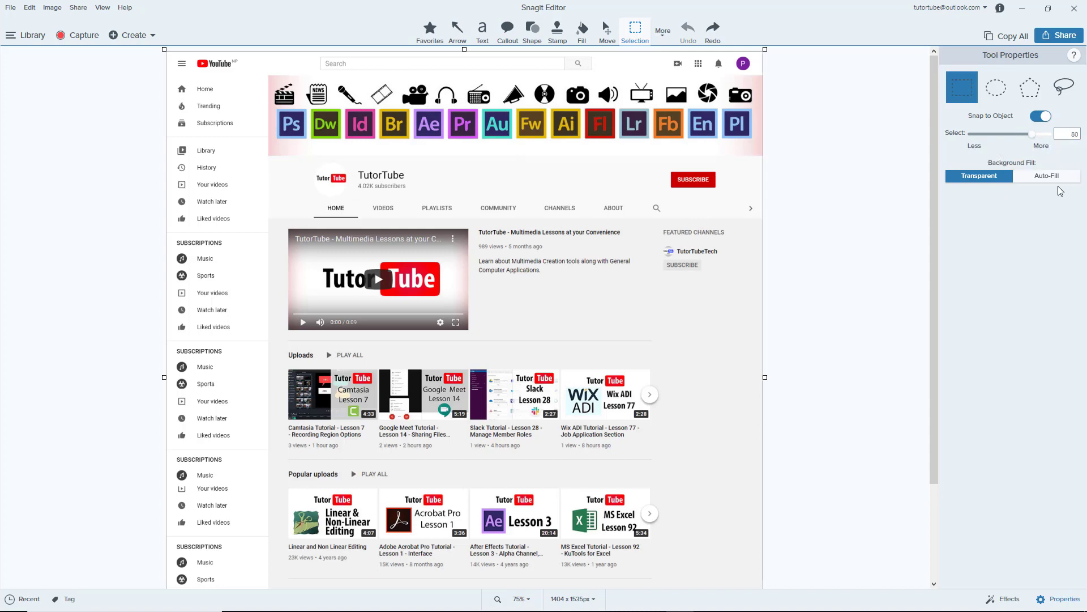
pyautogui.click(1036, 136)
# - Try snapped selections of the area below the banner, then lower Select sensitivity to 0
pyautogui.moveTo(271, 161); pyautogui.dragTo(750, 379)
pyautogui.click(699, 129)
pyautogui.moveTo(256, 140); pyautogui.dragTo(772, 444)
pyautogui.moveTo(1047, 133); pyautogui.dragTo(929, 142)
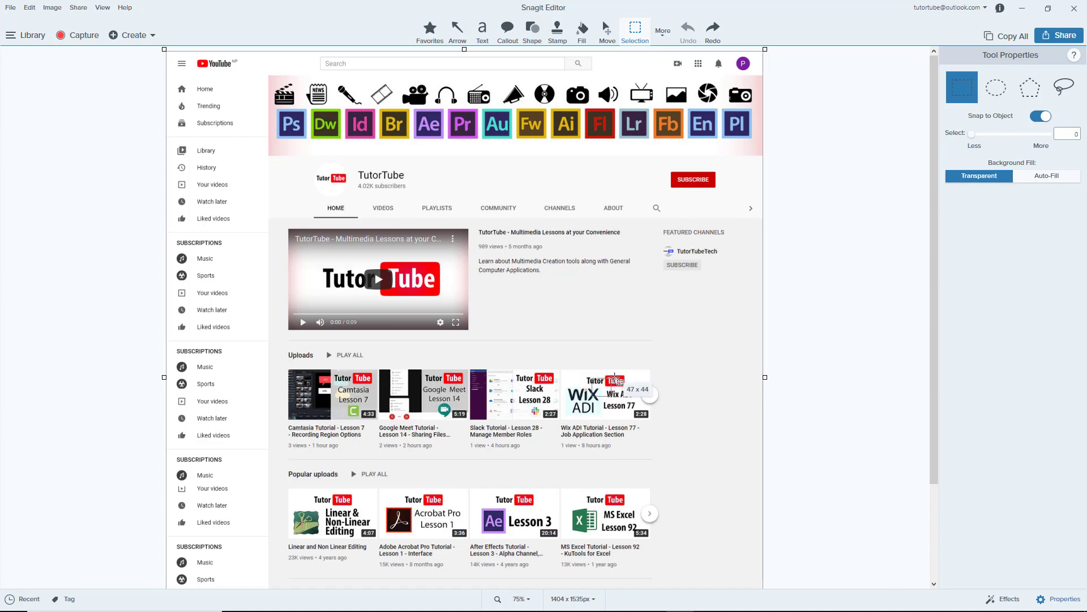
# - Test snapped selections around the SUBSCRIBE button and the channel description text
pyautogui.moveTo(651, 158); pyautogui.dragTo(715, 197)
pyautogui.moveTo(645, 163); pyautogui.dragTo(732, 207)
pyautogui.click(475, 216)
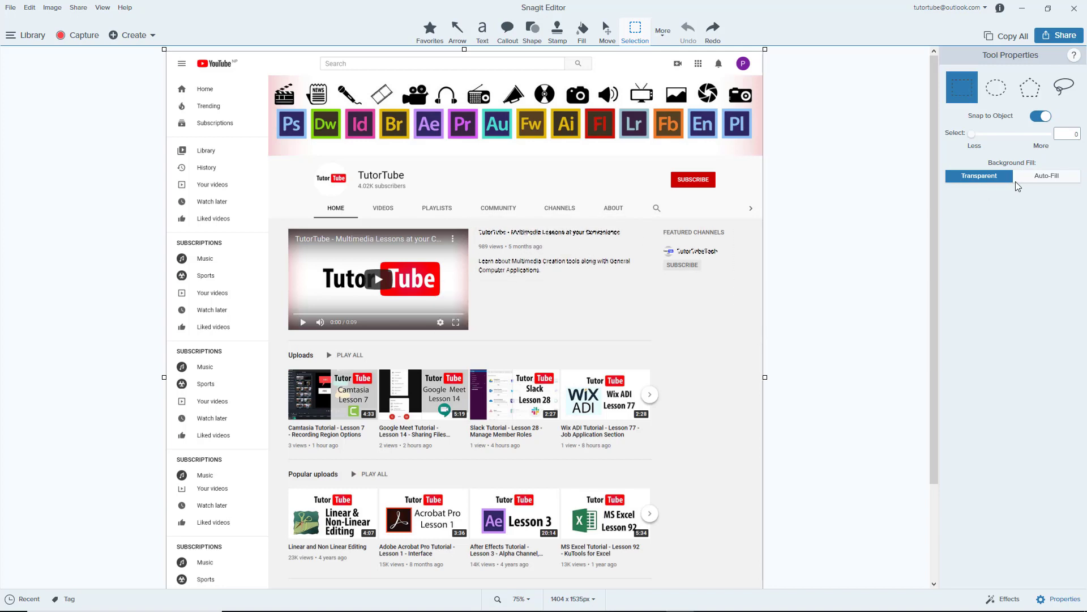
# - Raise the Select sensitivity, then trial-move and rotate the video and description and undo it
pyautogui.moveTo(973, 134); pyautogui.dragTo(998, 140)
pyautogui.moveTo(445, 231); pyautogui.dragTo(589, 267)
pyautogui.moveTo(600, 227); pyautogui.dragTo(626, 232)
pyautogui.hotkey('ctrl', 'z')
pyautogui.hotkey('ctrl', 'z')
# - Move the banner icons over the Uploads row, rotate 12° and enlarge, then undo the resize and rotation
pyautogui.moveTo(265, 71); pyautogui.dragTo(846, 167)
pyautogui.moveTo(577, 129); pyautogui.dragTo(517, 263)
pyautogui.moveTo(457, 216); pyautogui.dragTo(465, 217)
pyautogui.moveTo(684, 333); pyautogui.dragTo(1077, 510)
pyautogui.click(698, 291)
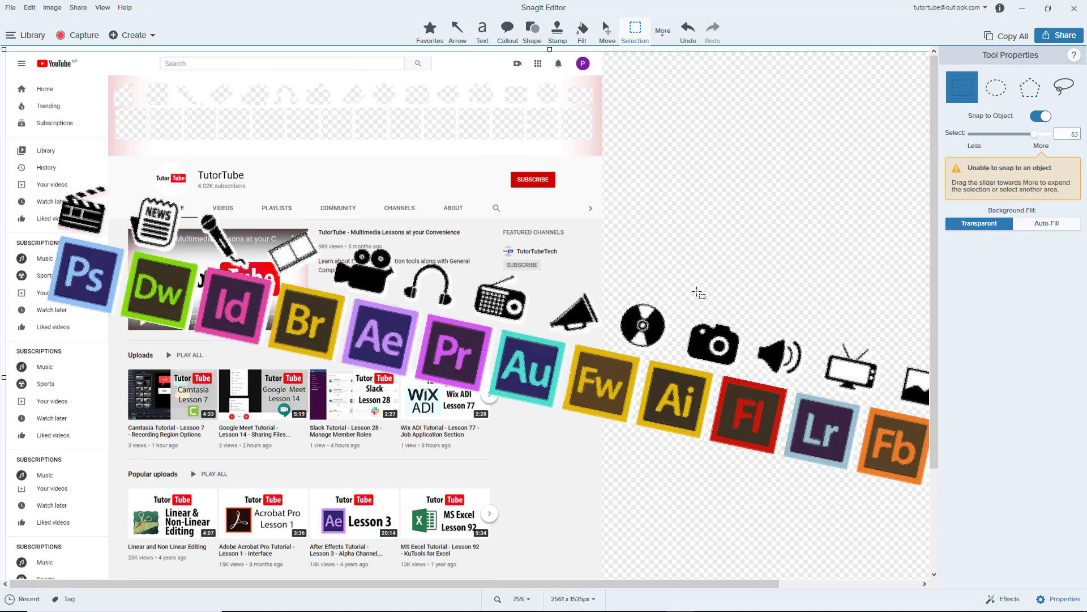
pyautogui.hotkey('ctrl', 'z')
pyautogui.hotkey('ctrl', 'z')
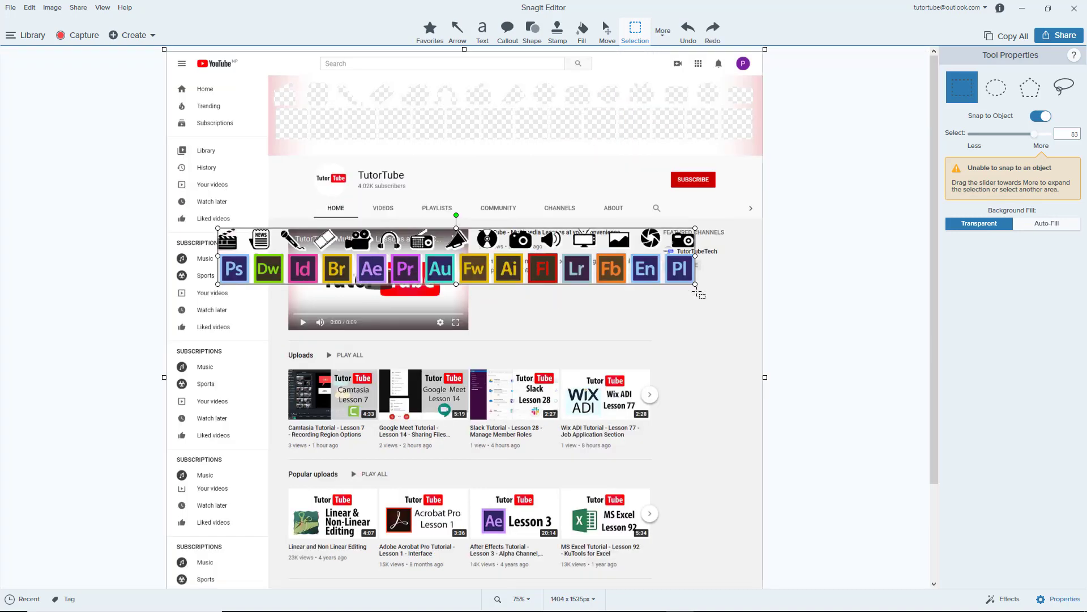
pyautogui.hotkey('ctrl', 'z')
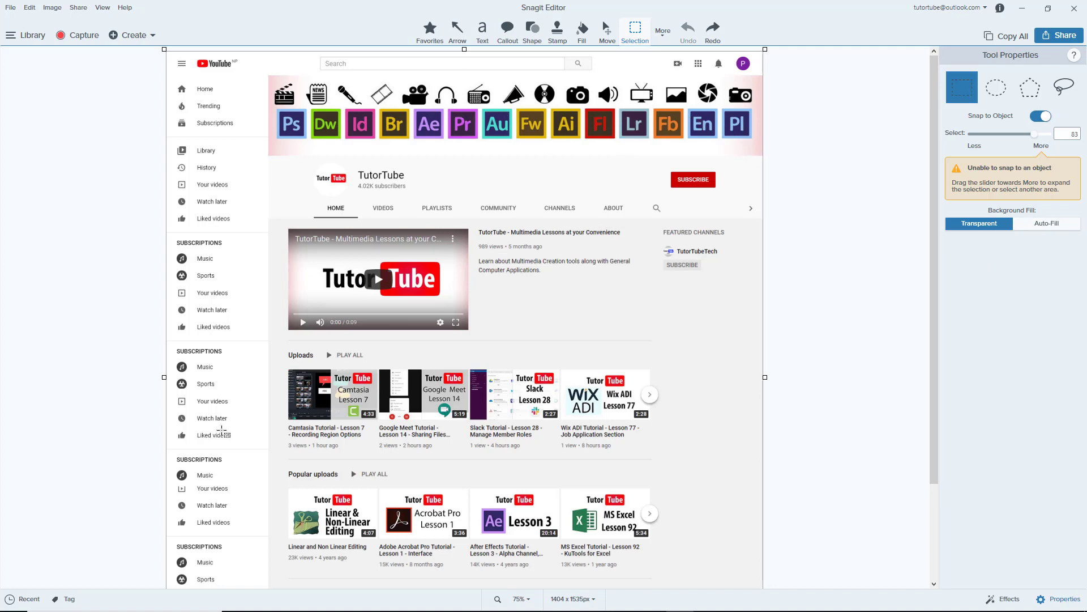
pyautogui.click(663, 34)
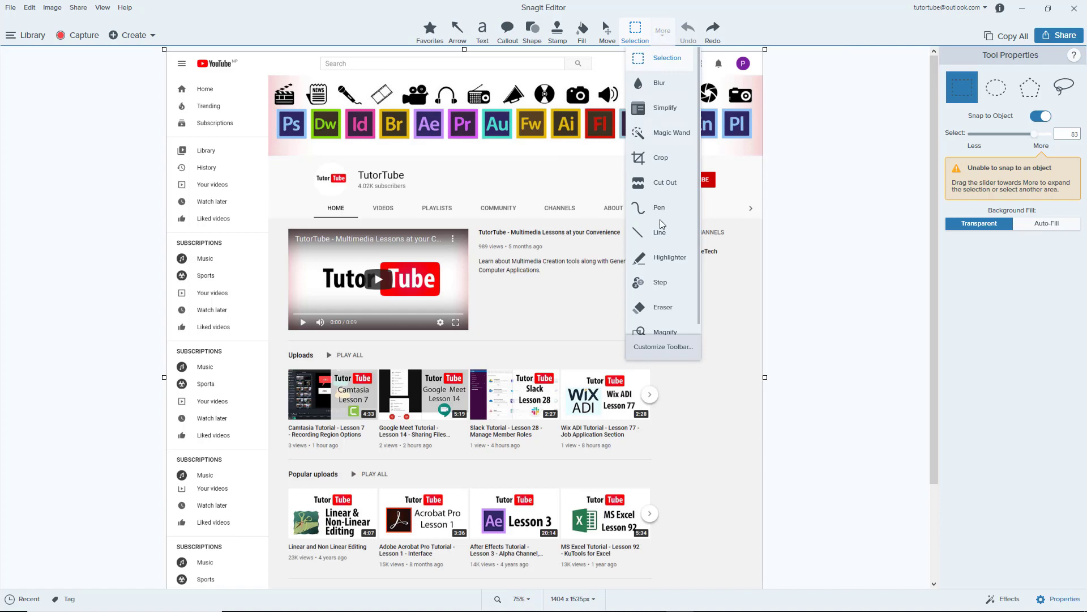
pyautogui.click(668, 161)
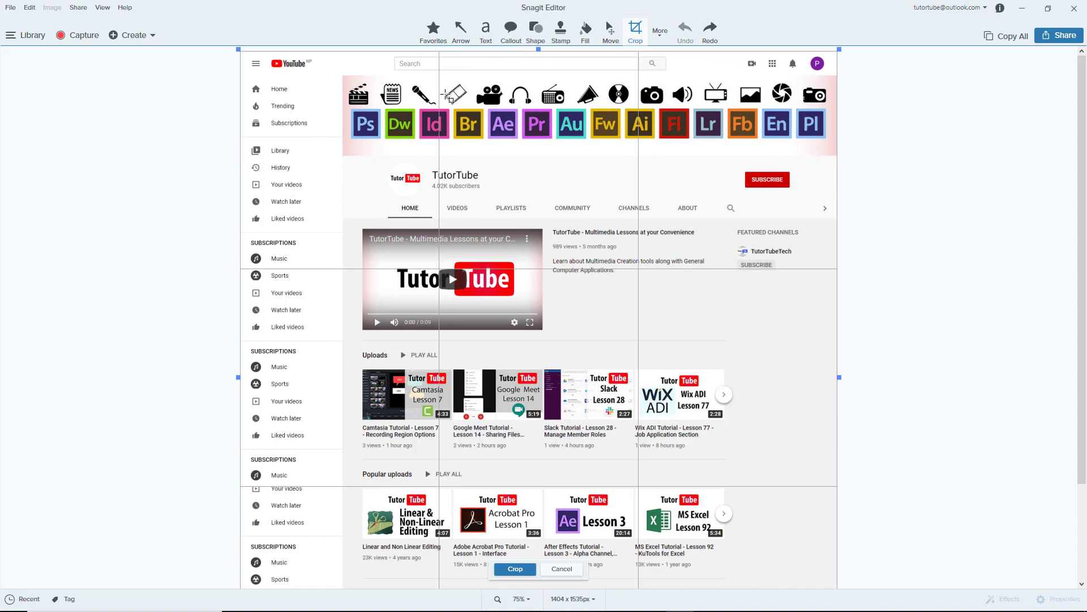
pyautogui.moveTo(538, 49); pyautogui.dragTo(538, 209)
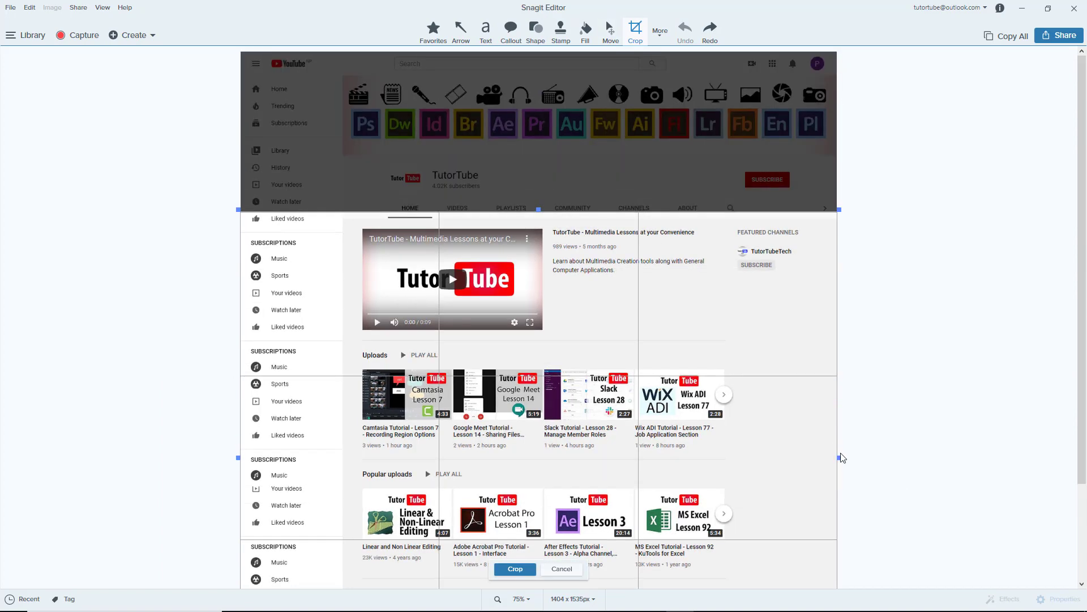
pyautogui.moveTo(837, 457); pyautogui.dragTo(772, 457)
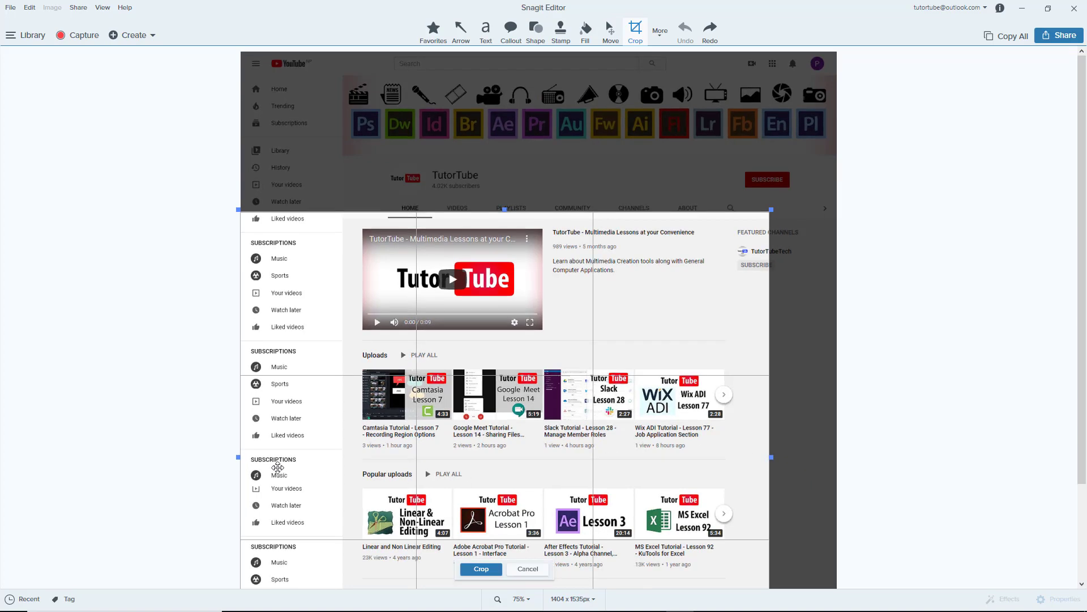
pyautogui.moveTo(246, 459); pyautogui.dragTo(238, 460)
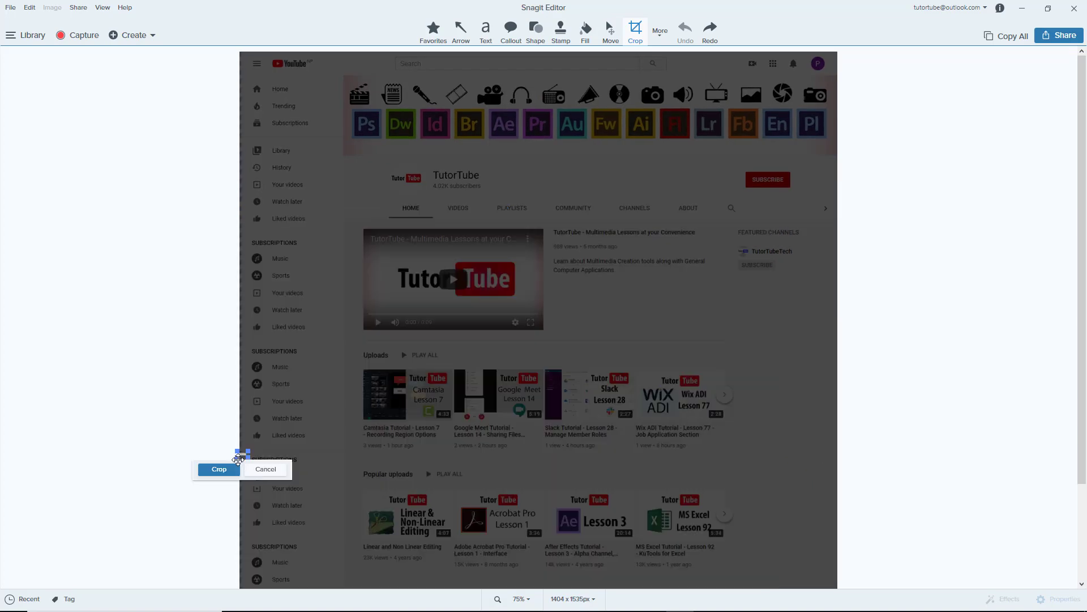
pyautogui.click(265, 469)
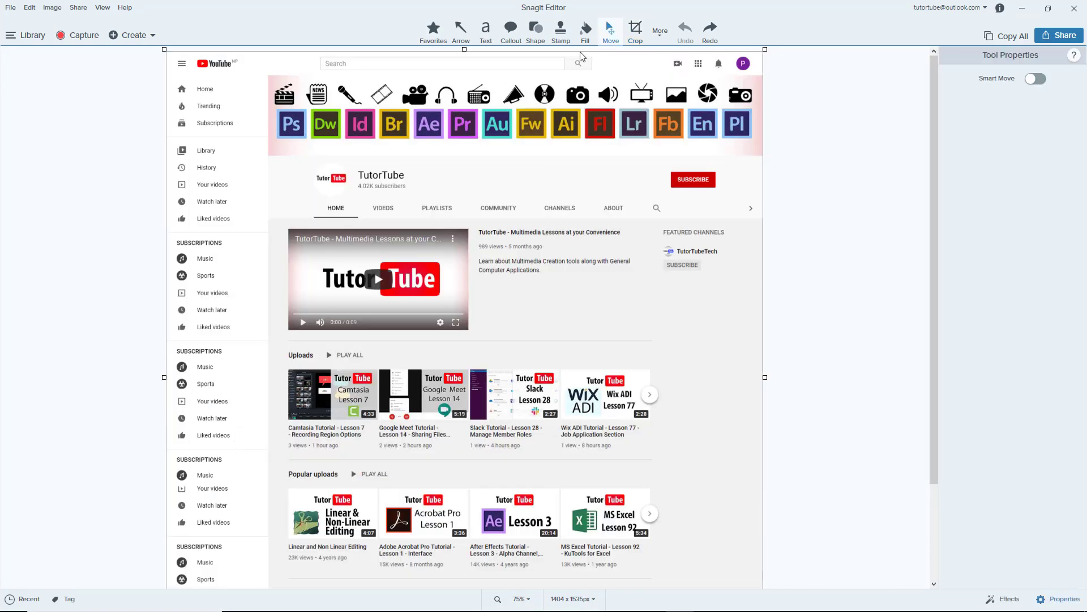
pyautogui.click(634, 34)
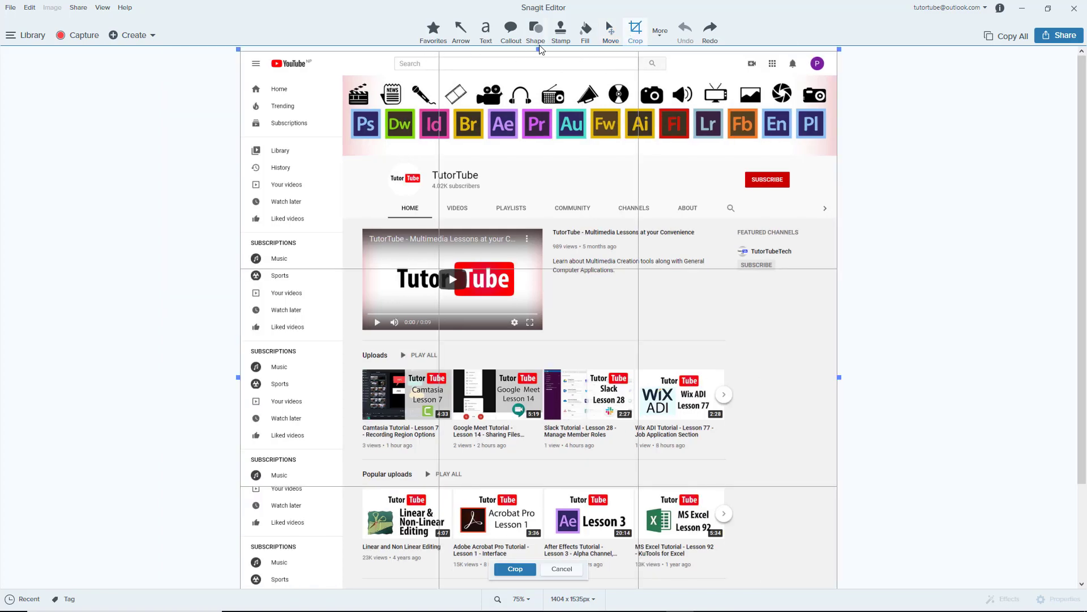
pyautogui.moveTo(539, 52); pyautogui.dragTo(539, 195)
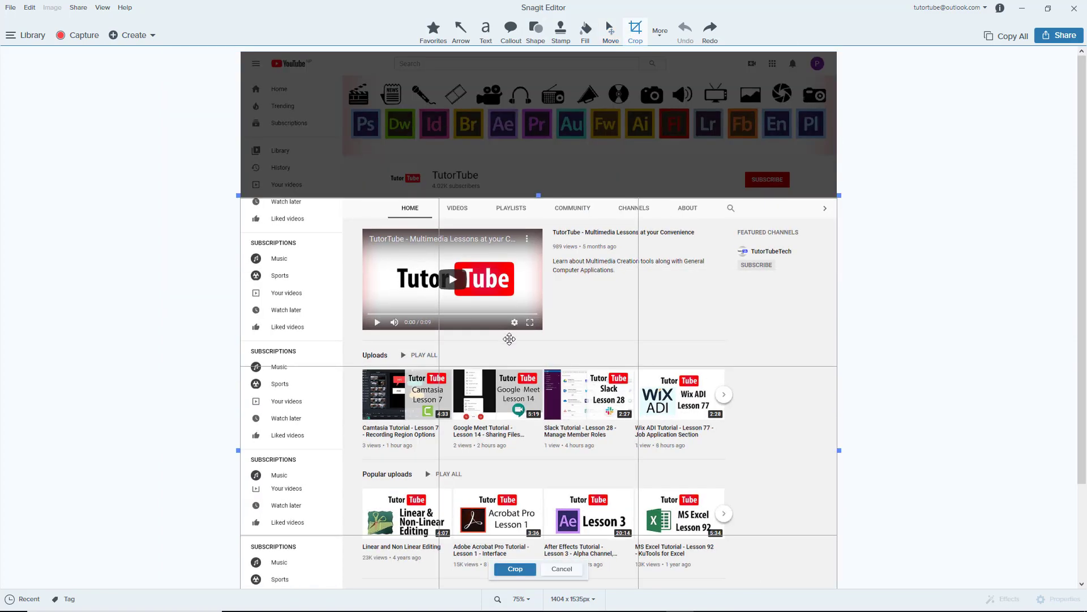
pyautogui.click(561, 568)
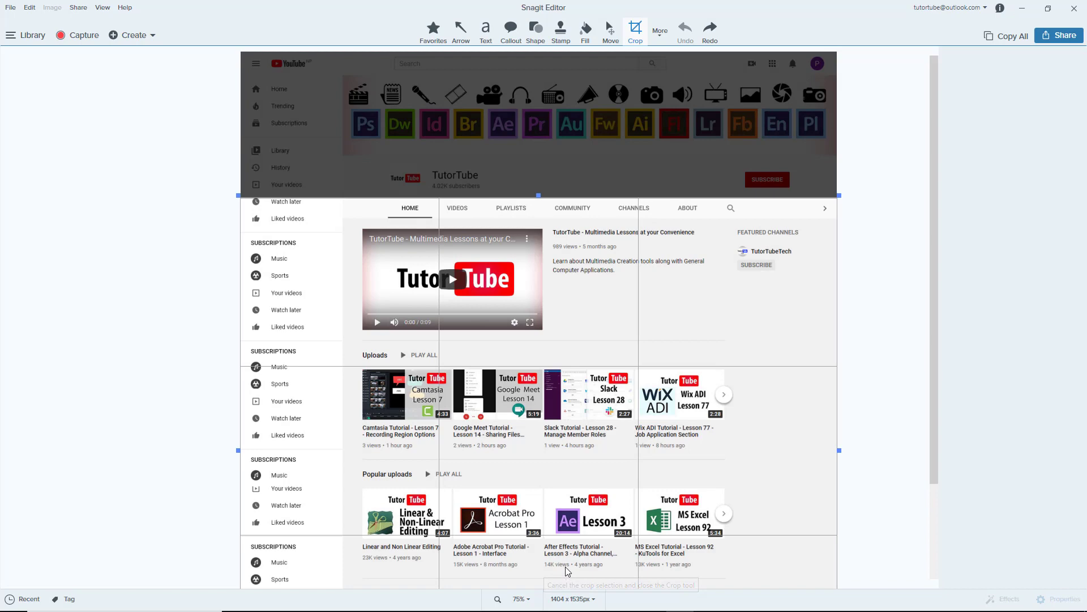
pyautogui.click(635, 33)
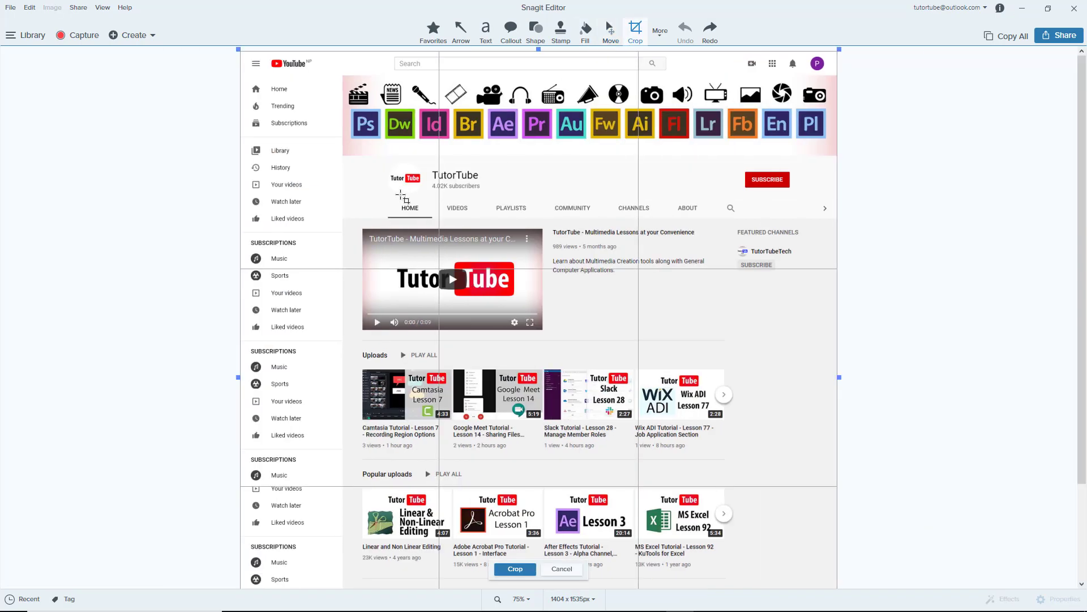
pyautogui.moveTo(396, 194); pyautogui.dragTo(663, 379)
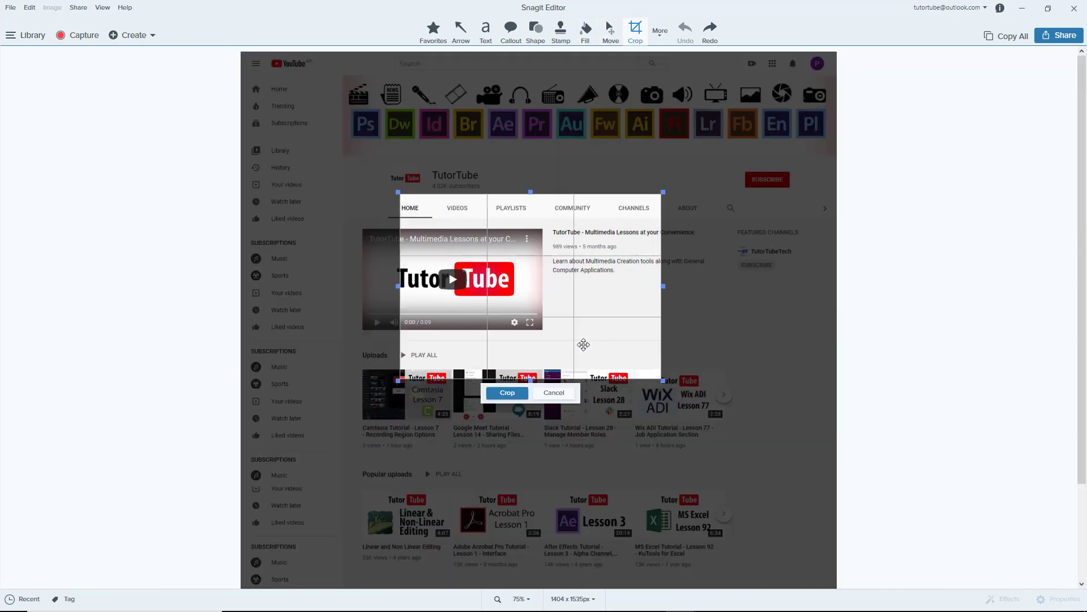
pyautogui.moveTo(547, 257)
pyautogui.mouseDown()
pyautogui.moveTo(590, 258)
pyautogui.moveTo(559, 200)
pyautogui.moveTo(414, 268)
pyautogui.moveTo(470, 258)
pyautogui.moveTo(542, 355)
pyautogui.mouseUp()
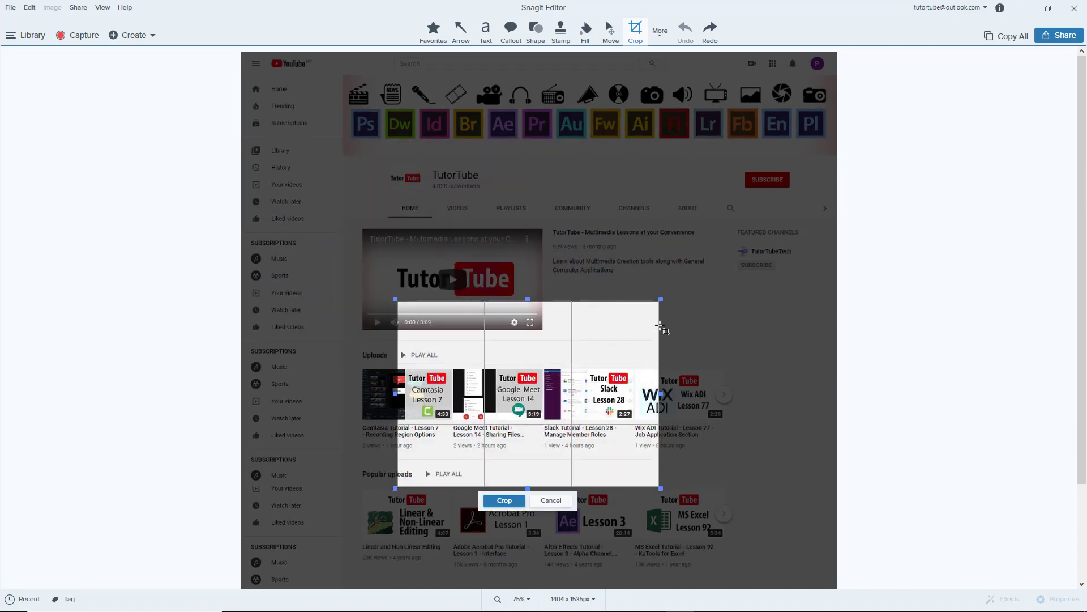
pyautogui.click(552, 501)
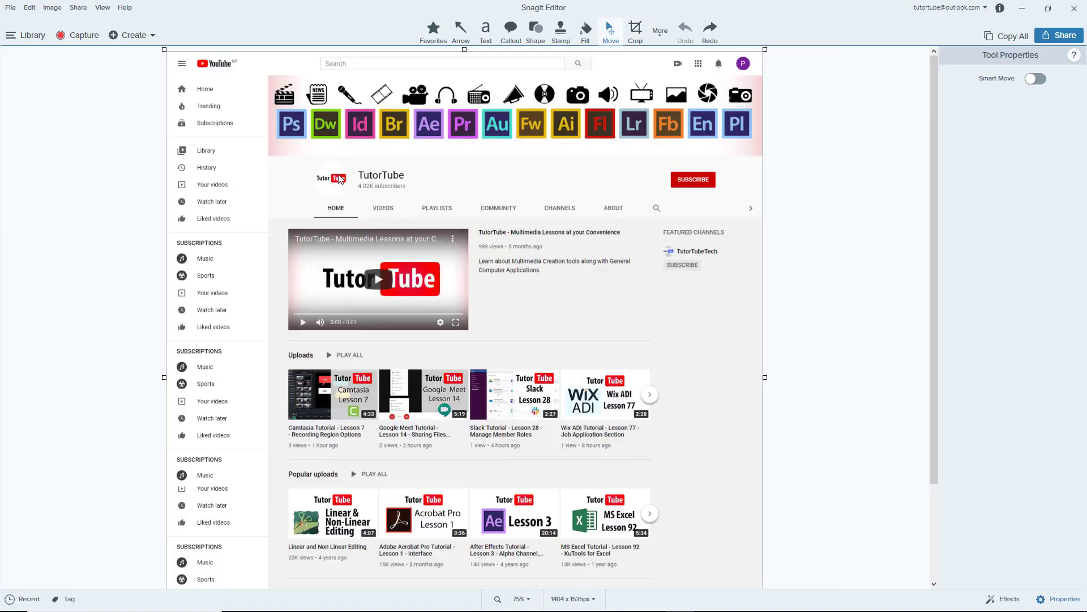
pyautogui.click(634, 29)
pyautogui.moveTo(379, 159); pyautogui.dragTo(497, 203)
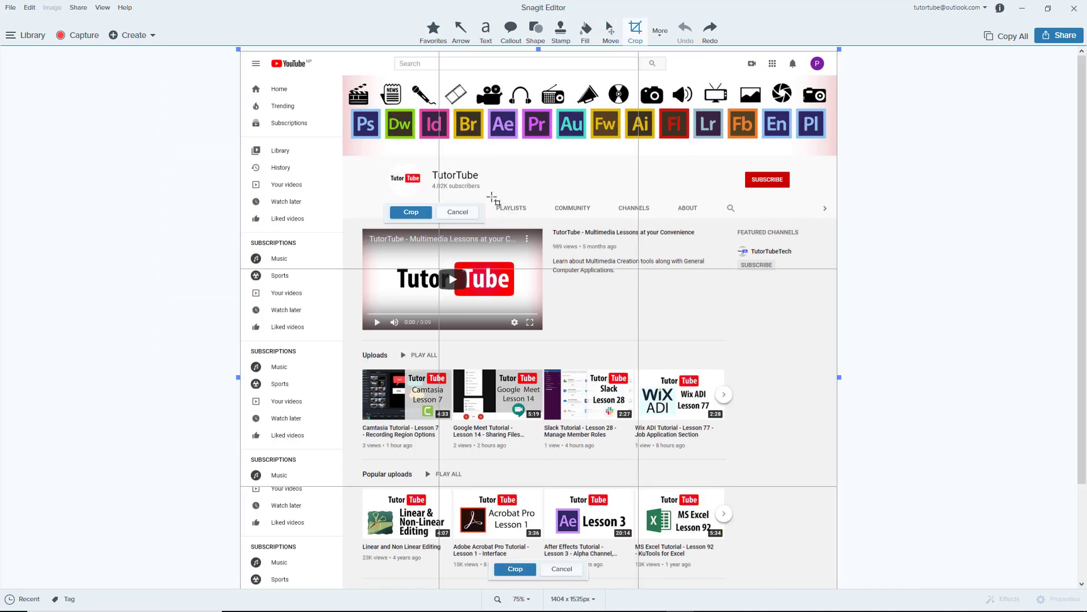
pyautogui.click(412, 214)
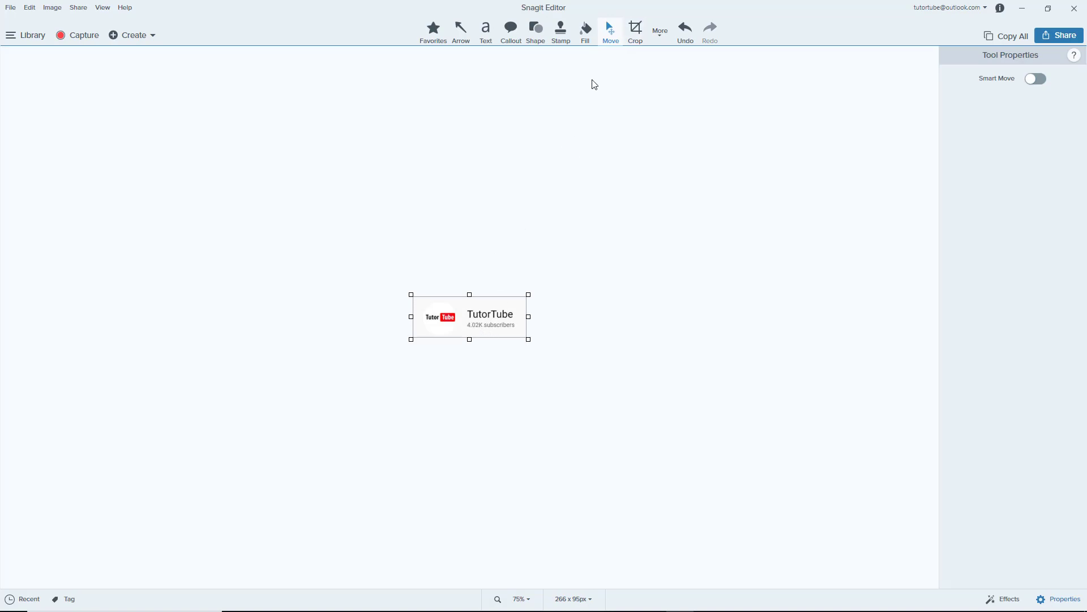
pyautogui.hotkey('ctrl', 'z')
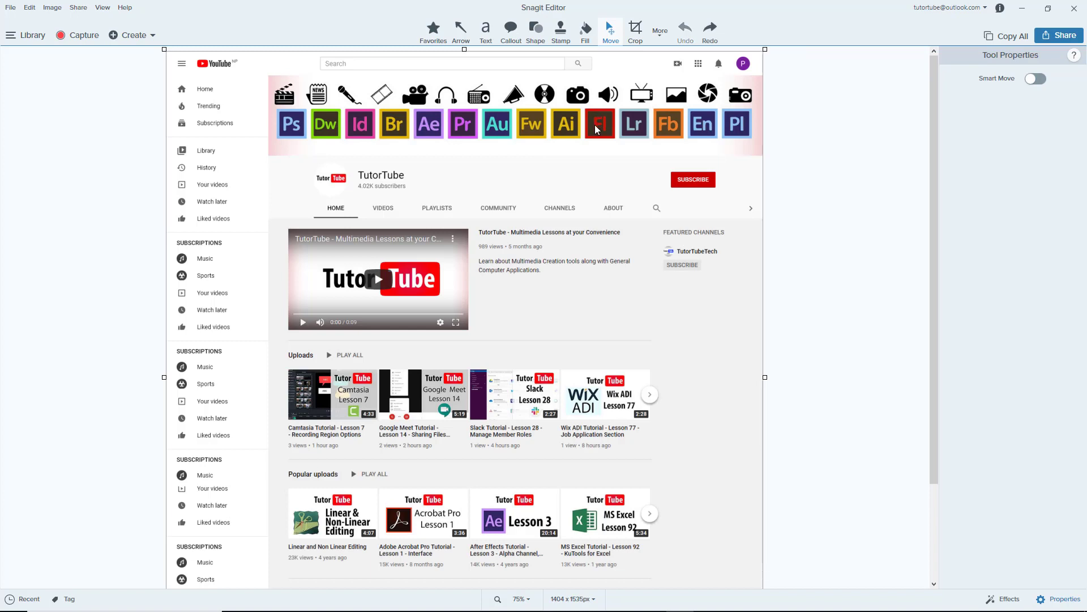